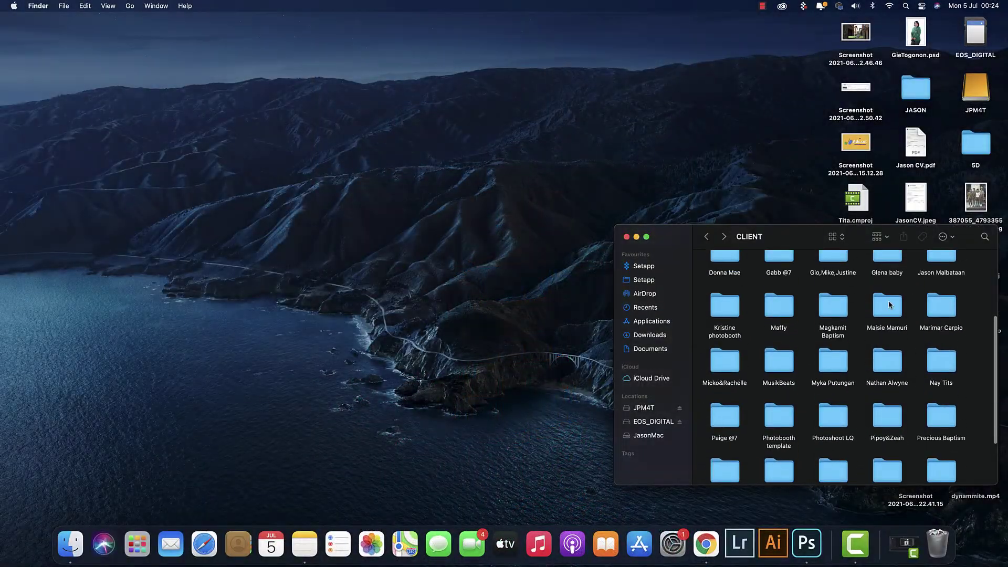
- Scroll the Final_Photoshoot folder in Finder and bring up the context menu on a photo file
scroll(853, 381, "up", 2)
right_click(887, 334)
- Preview 3I0A0271.jpg in Quick Look, then duplicate the photo layer in Photoshop
left_click(916, 417)
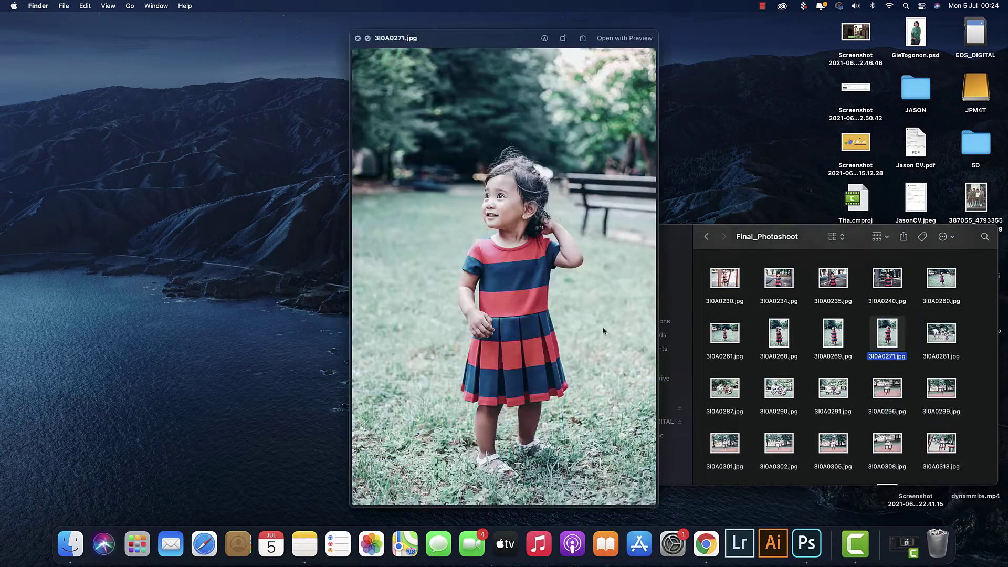
key("space")
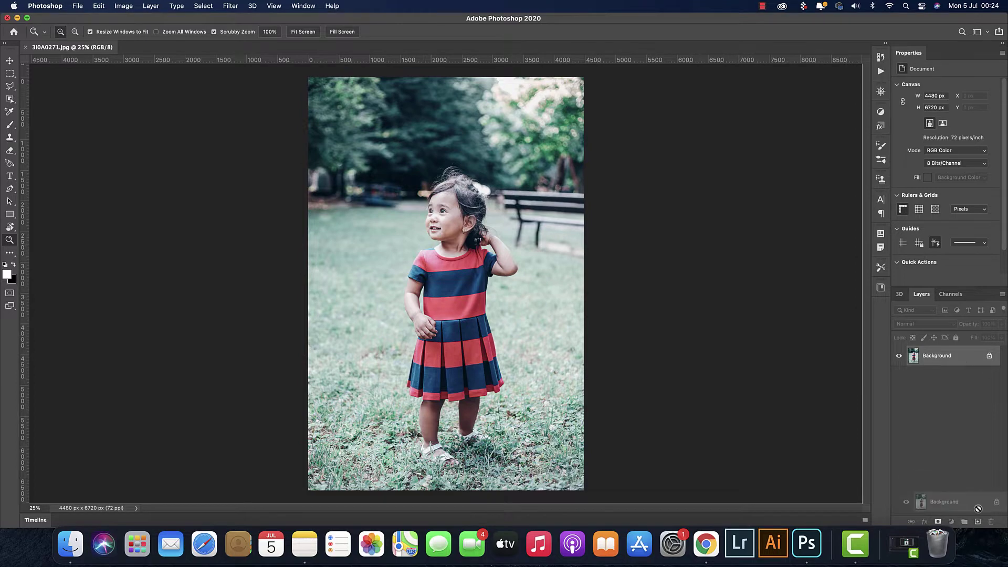
key("super+plus")
- Quick-select the girl's sleeve, torso, arm, skirt and both legs
left_click(9, 98)
left_click(42, 109)
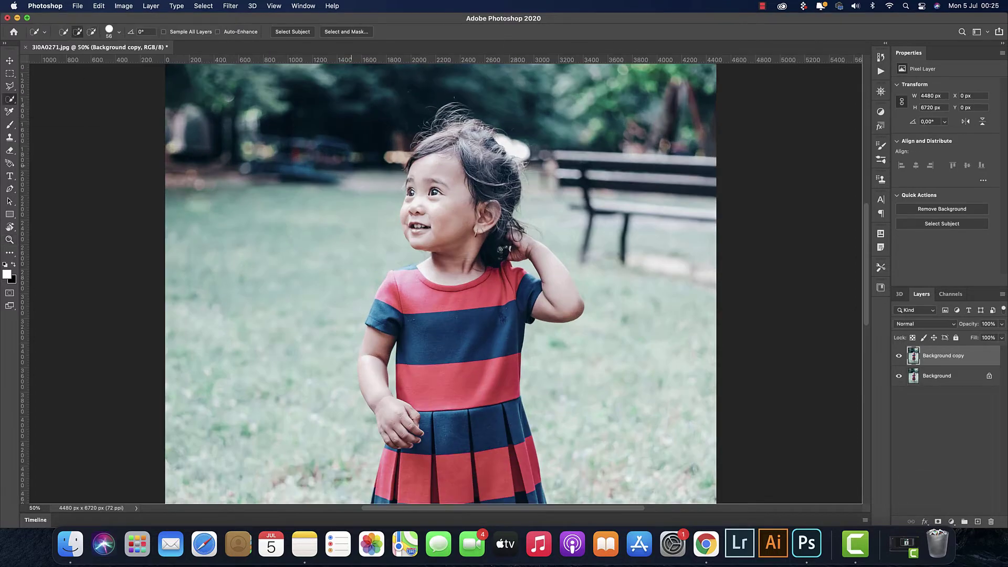
left_click(399, 320)
left_click_drag(365, 303, 516, 340)
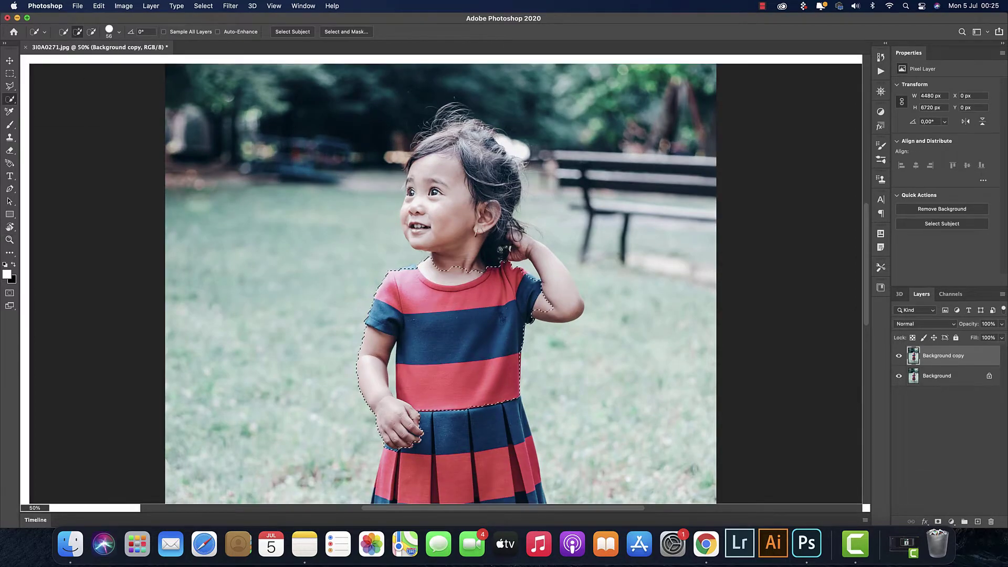
scroll(551, 256, "down", 2)
left_click_drag(551, 256, 432, 100)
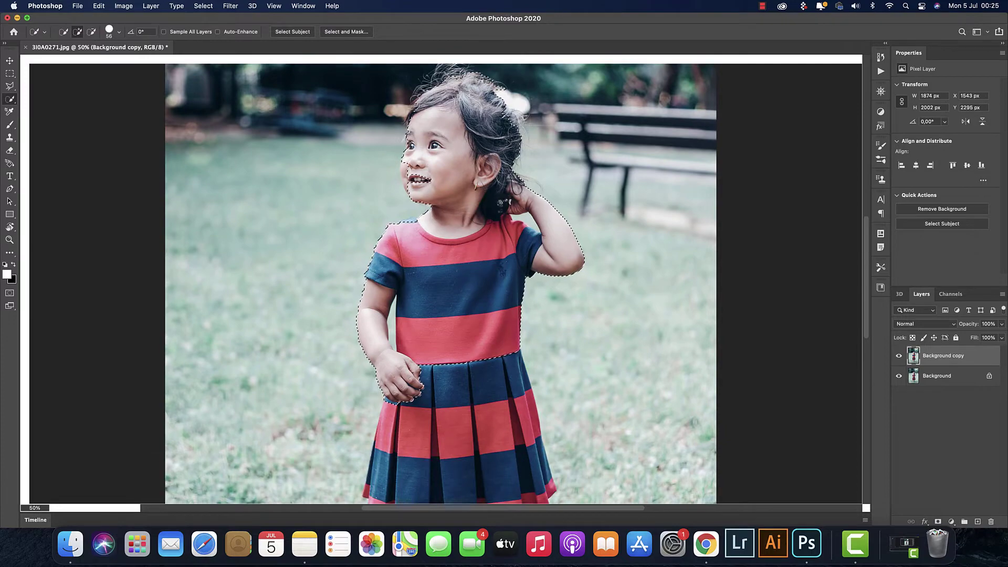
scroll(440, 283, "down", 3)
left_click_drag(473, 341, 493, 409)
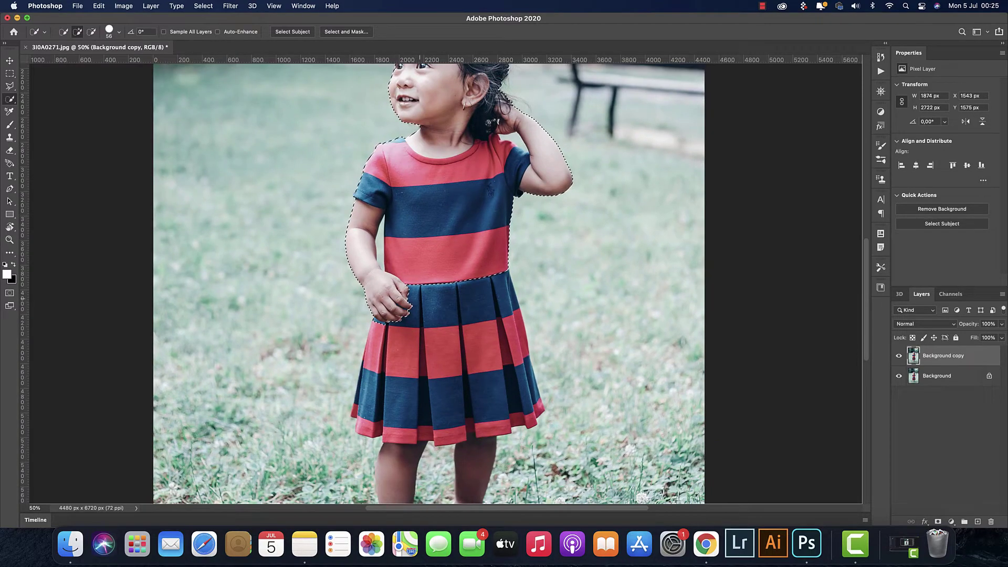
left_click_drag(378, 399, 515, 404)
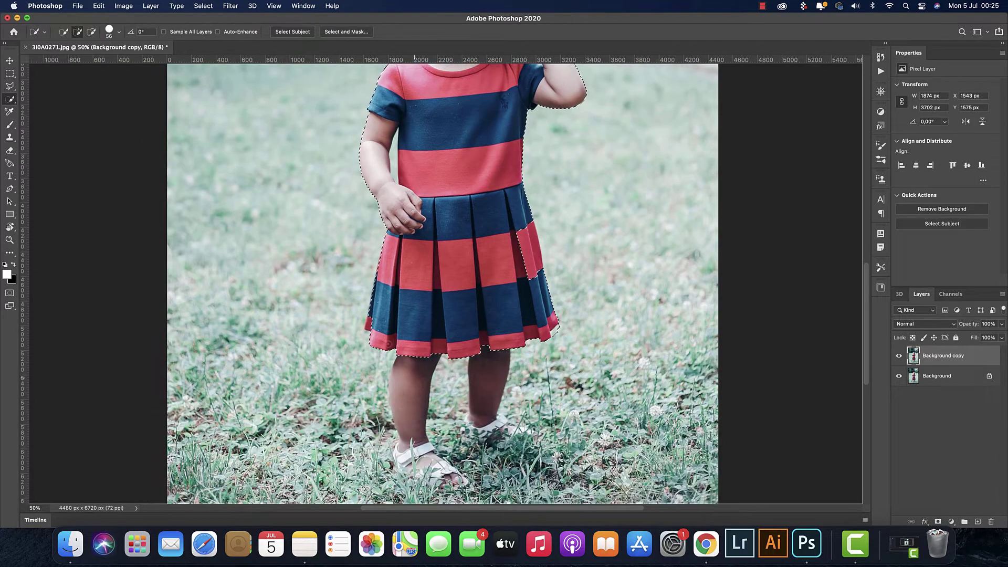
scroll(412, 369, "down", 3)
left_click_drag(412, 370, 415, 457)
- Subtract the dress edge overspill, the patch left of the head and the white blob by the hair
scroll(443, 284, "down", 1)
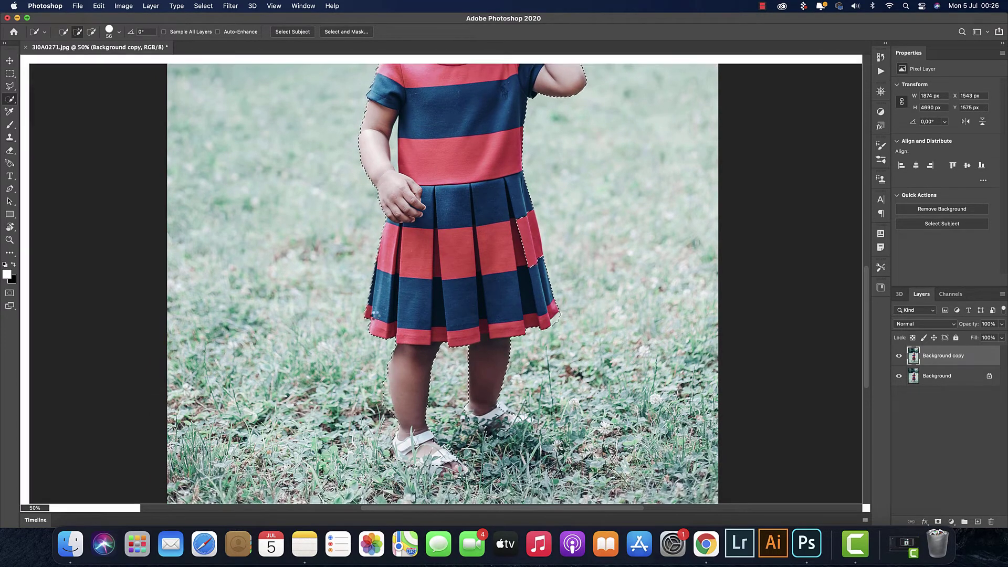
scroll(442, 284, "down", 1)
scroll(557, 332, "up", 1)
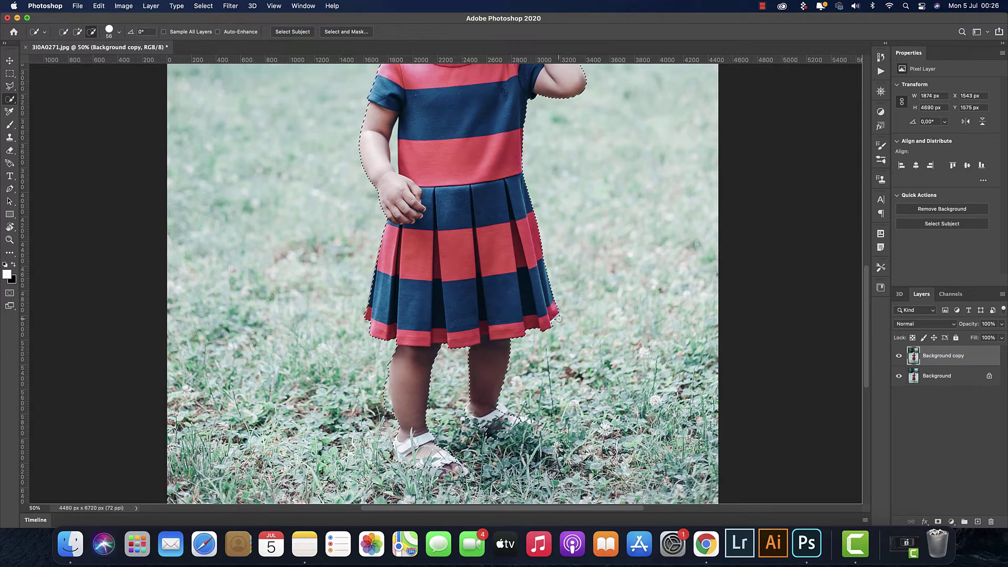
scroll(557, 332, "up", 1)
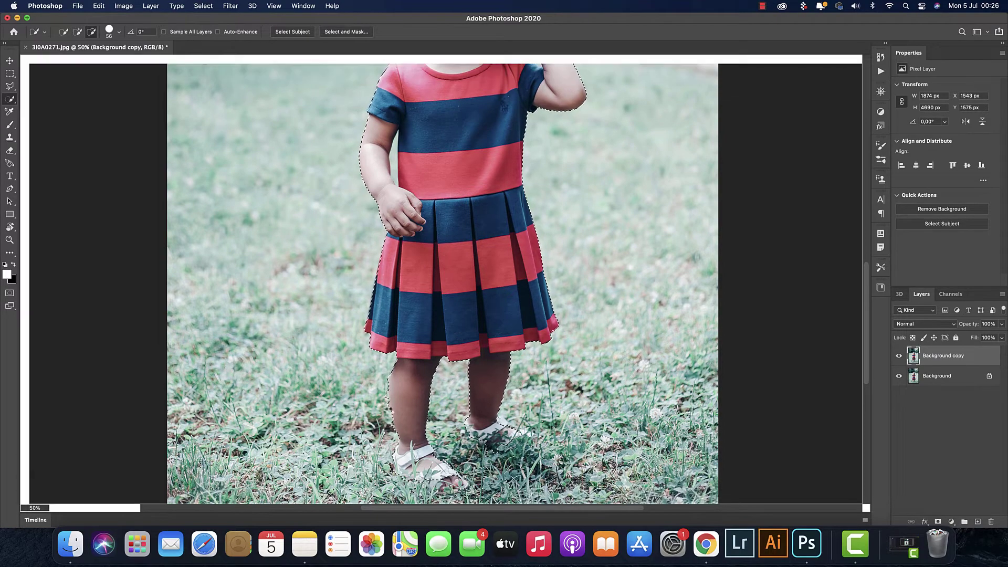
scroll(382, 245, "up", 6)
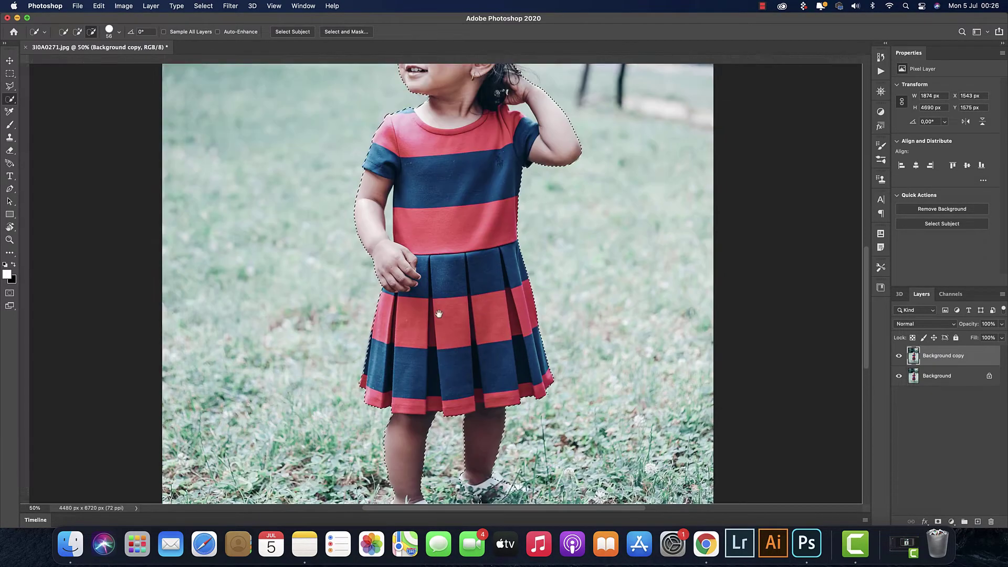
left_click_drag(382, 246, 383, 223)
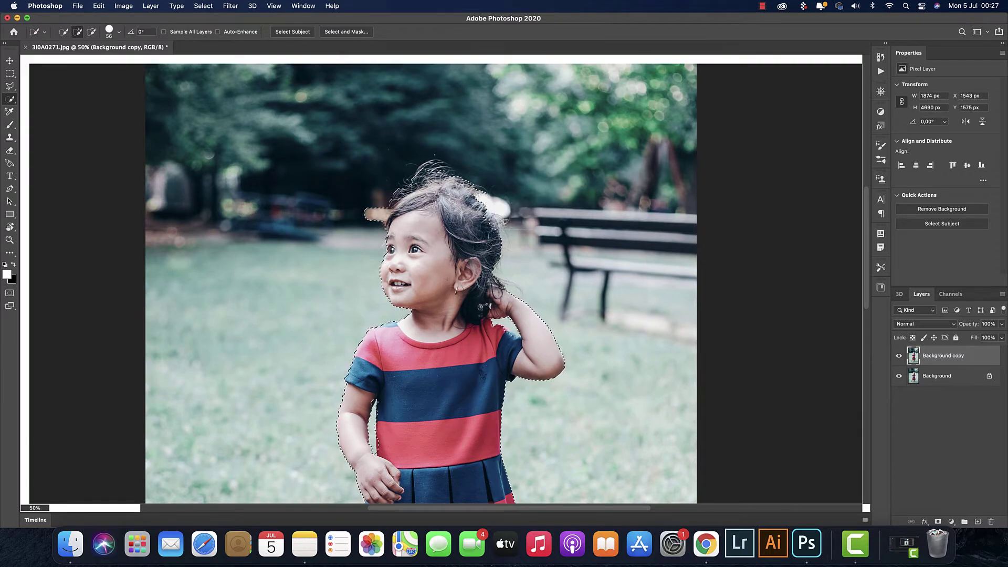
left_click(375, 215, "alt")
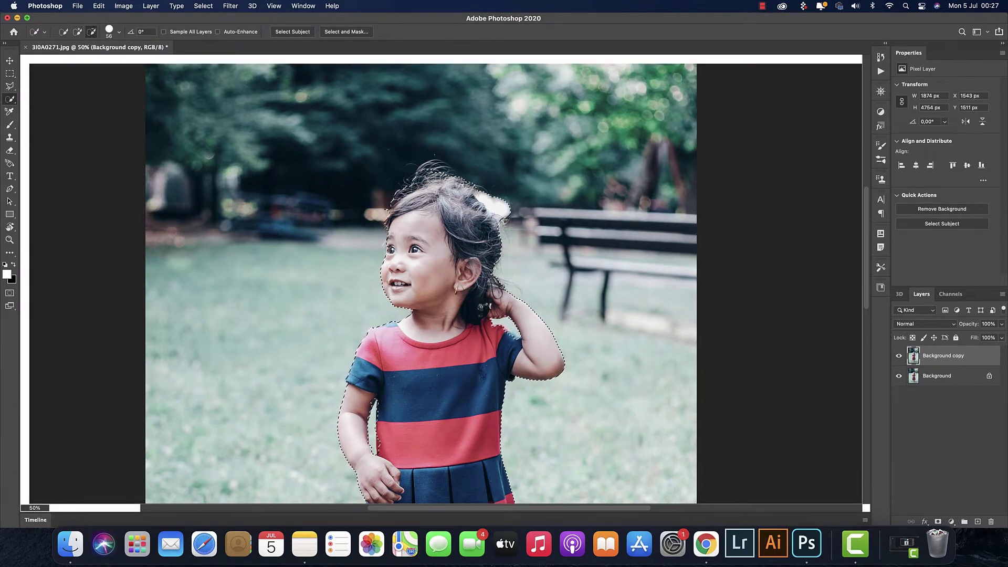
left_click(504, 213, "alt")
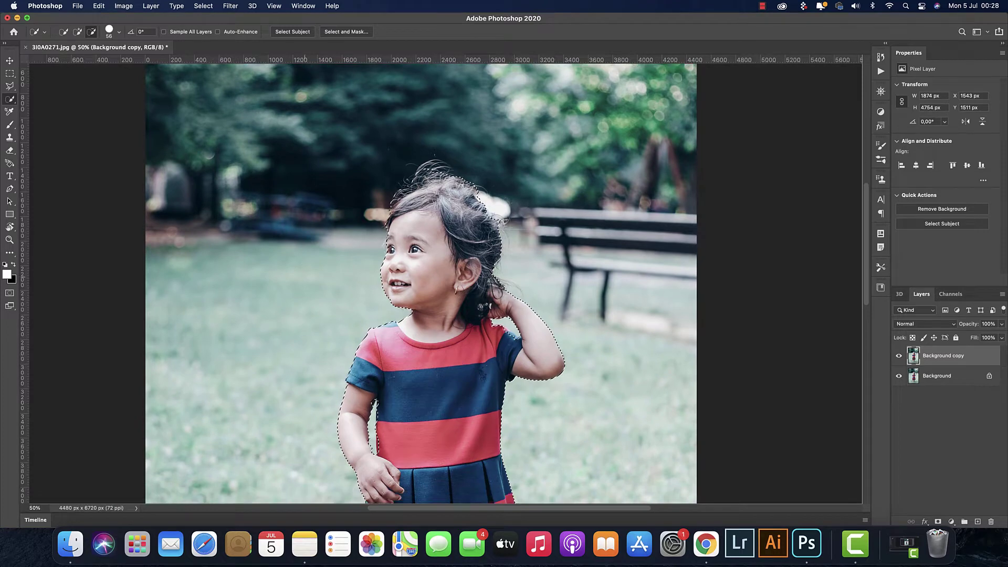
scroll(441, 284, "right", 2)
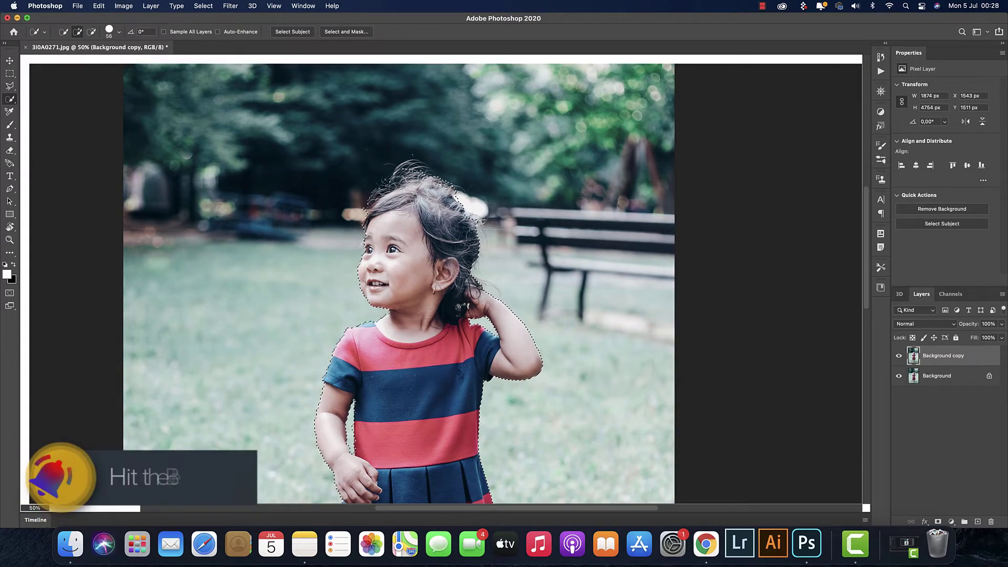
- In Select and Mask, enable Smart Radius and set Smooth 13 and Feather 1 px
left_click(346, 31)
left_click(868, 225)
left_click_drag(871, 293, 937, 323)
type("1")
key("Return")
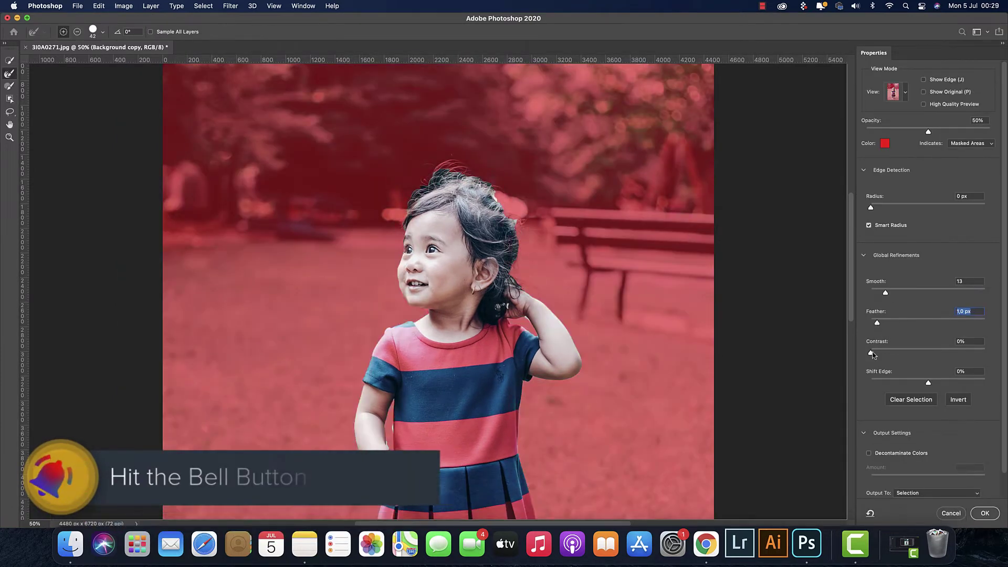
- Enlarge the refine brush to 83, show rulers and set output to New Layer with Layer Mask
left_click(102, 31)
left_click_drag(63, 78, 84, 79)
key("Return")
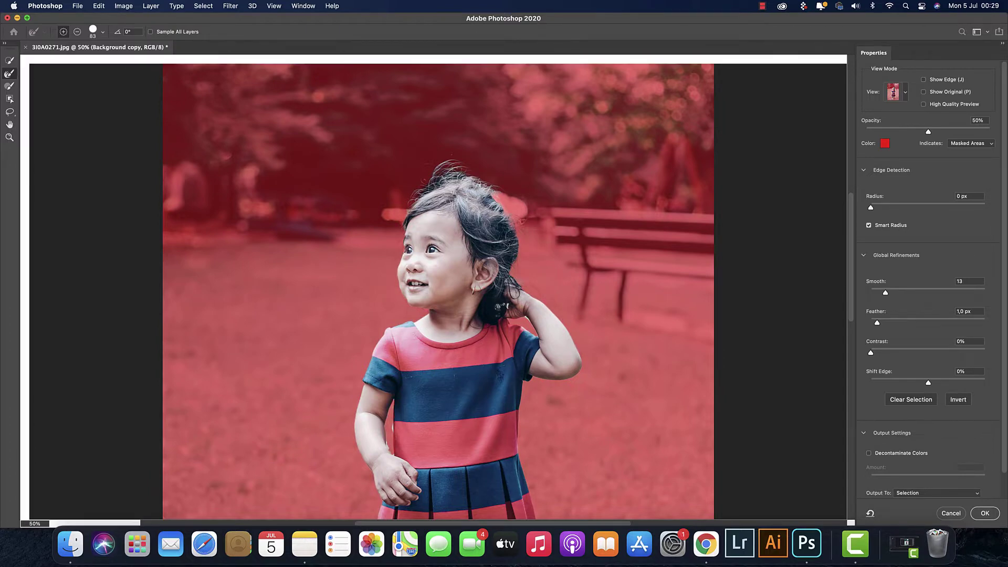
key("super+r")
scroll(648, 329, "right", 2)
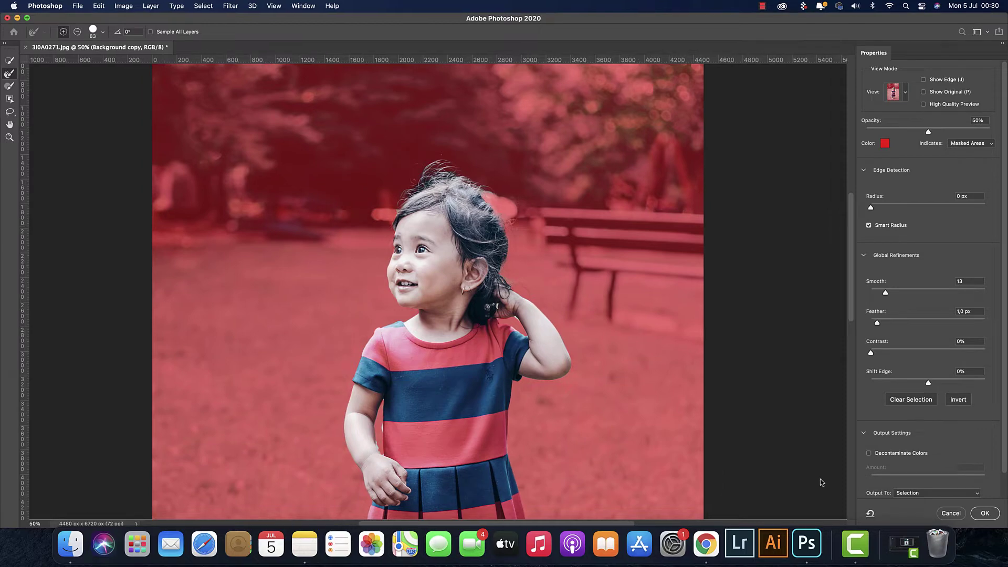
scroll(924, 462, "down", 1)
left_click(937, 472)
left_click(924, 499)
- Apply the mask, hide the original Background and select the arm-dress gap by colour
left_click(984, 513)
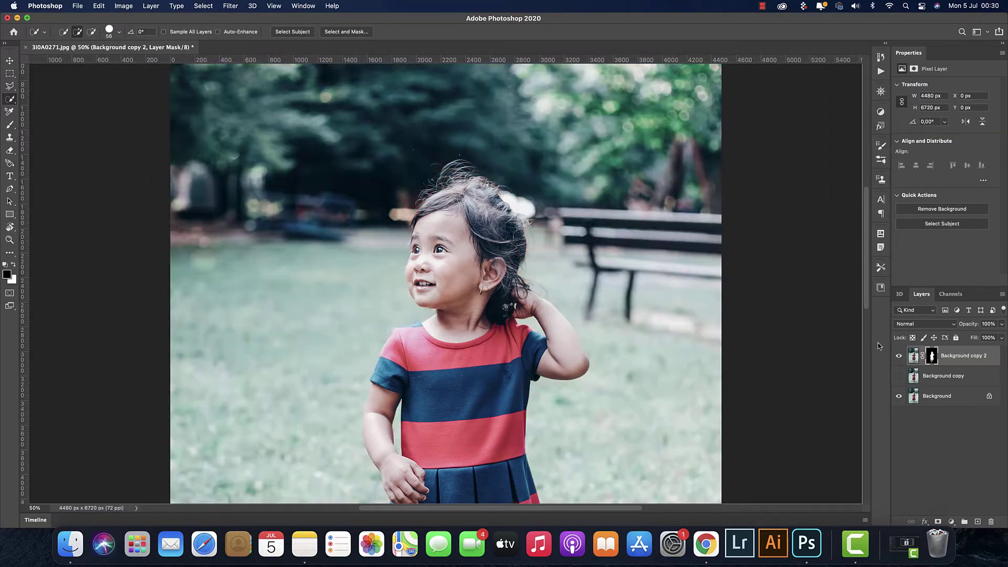
left_click(899, 396)
key("super+plus")
scroll(447, 283, "down", 5)
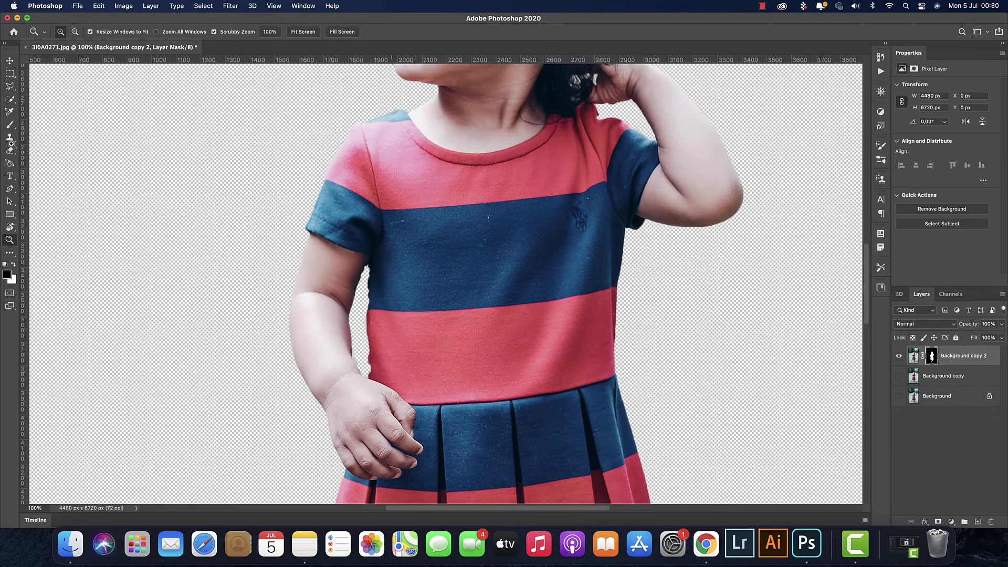
key("shift+w")
left_click(364, 362)
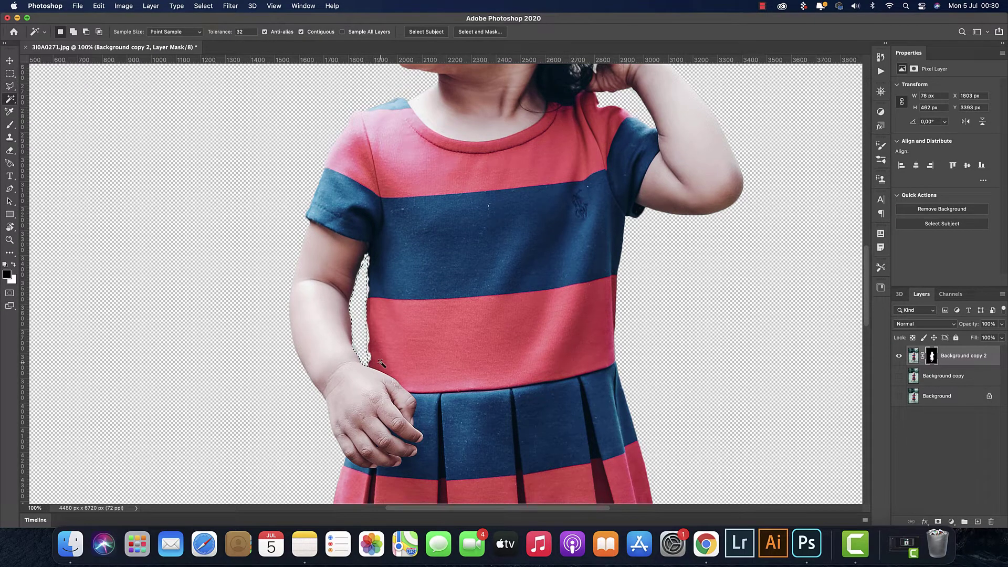
left_click(914, 360)
- Pen-trace the grass around the right foot and convert the path to a selection
scroll(534, 370, "down", 10)
scroll(535, 370, "down", 2)
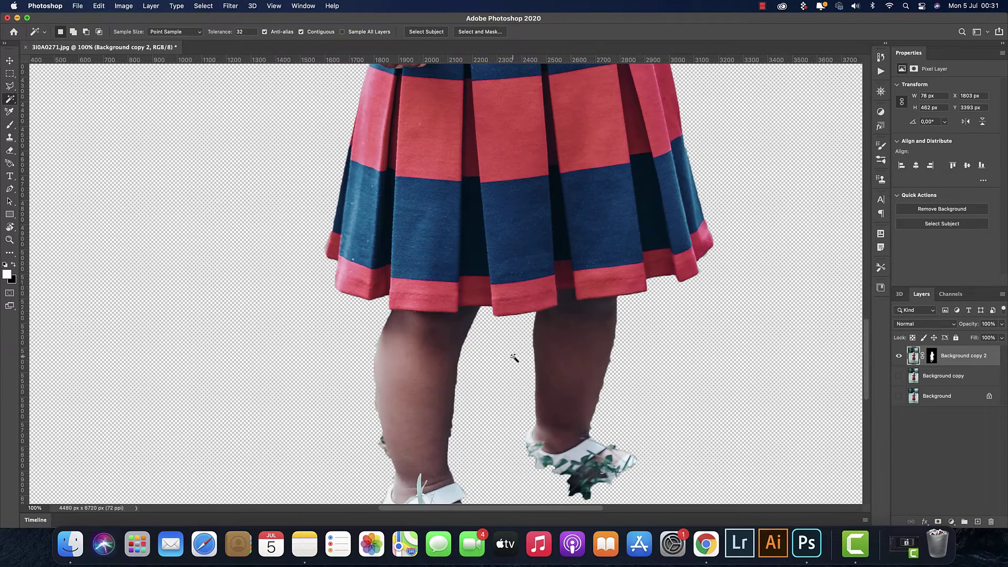
key("l")
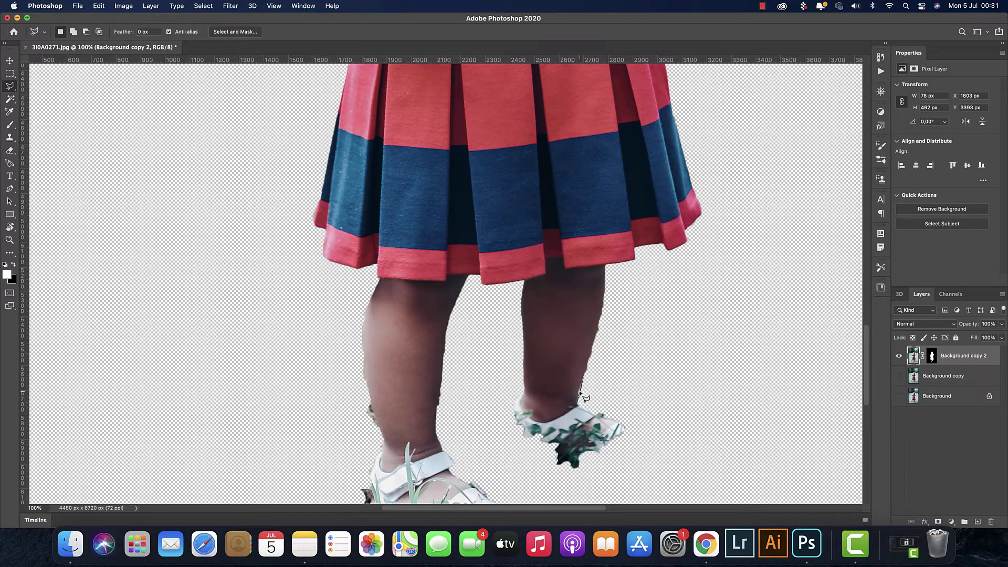
scroll(593, 404, "down", 1)
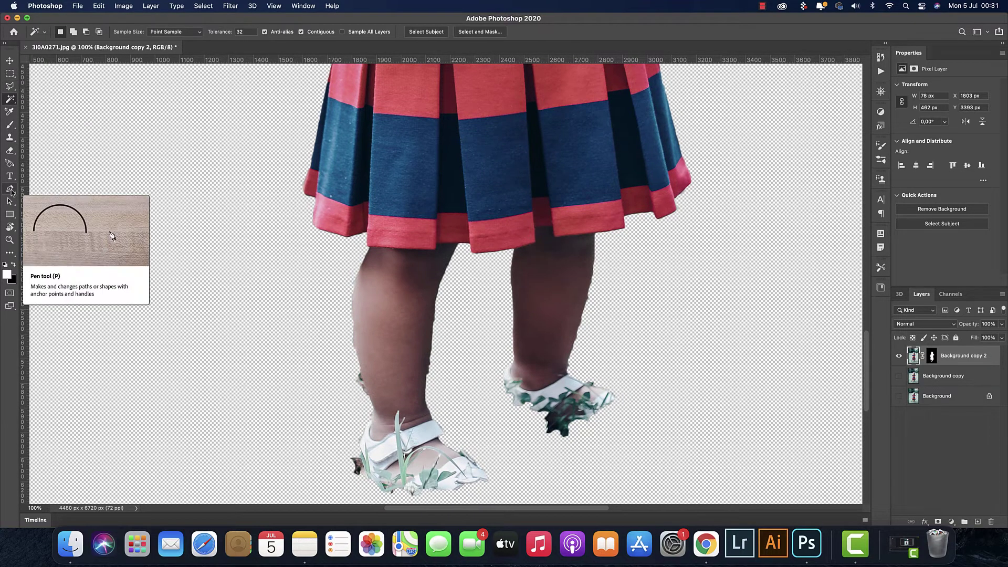
left_click(9, 189)
left_click_drag(570, 361, 570, 369)
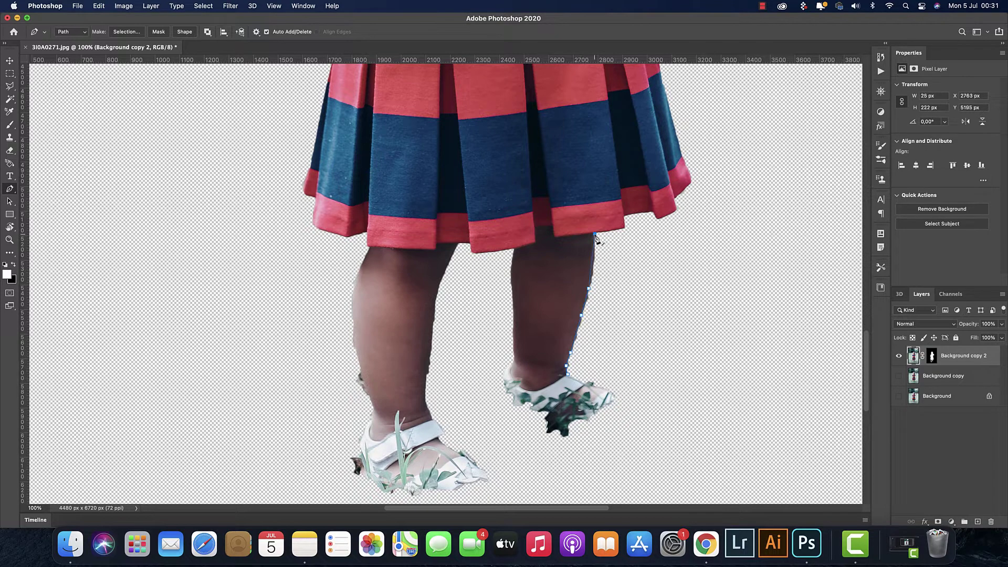
left_click(637, 286)
left_click(628, 338)
left_click(568, 370)
right_click(605, 330)
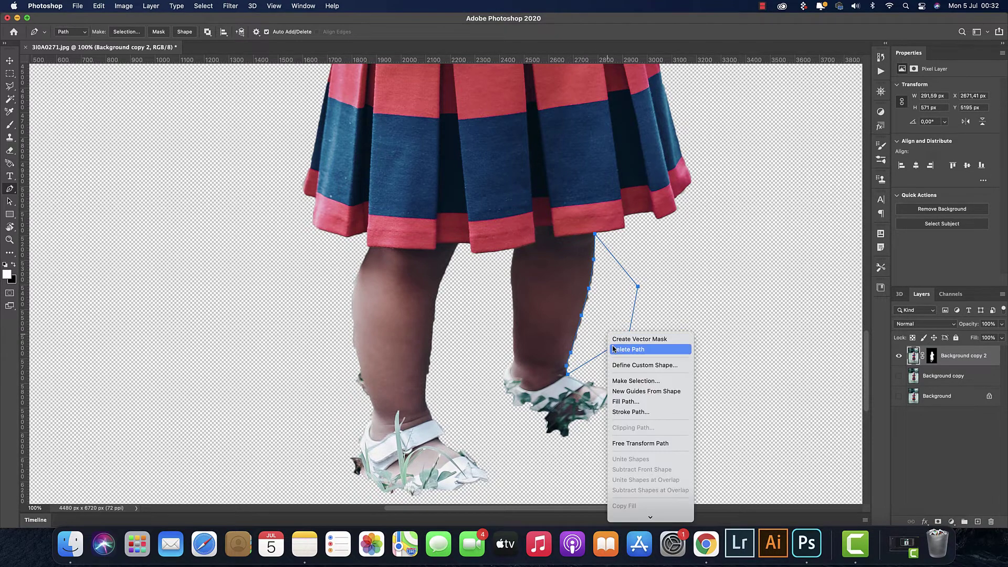
left_click(642, 346)
left_click(560, 219)
- Pen-trace the gap beside the left leg and convert it to a selection
scroll(440, 374, "right", 2)
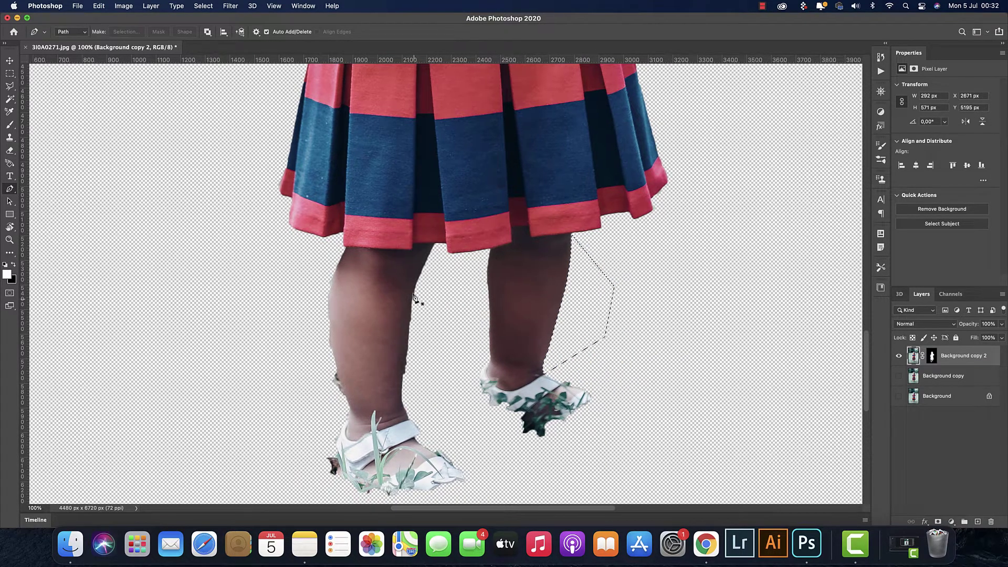
left_click(428, 255)
left_click(409, 321)
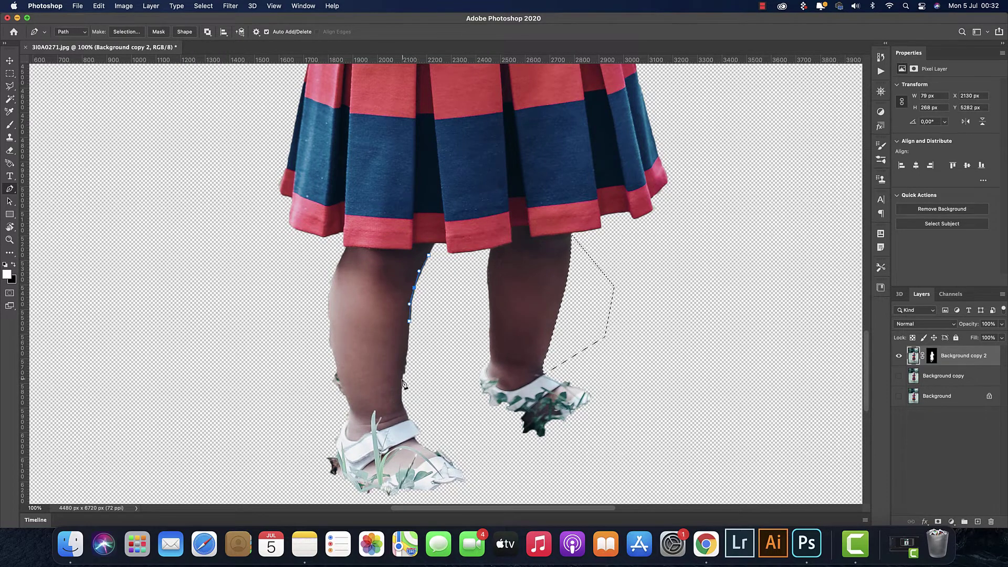
left_click(406, 357)
left_click(403, 378)
scroll(404, 399, "right", 1)
left_click(409, 400)
left_click(437, 311)
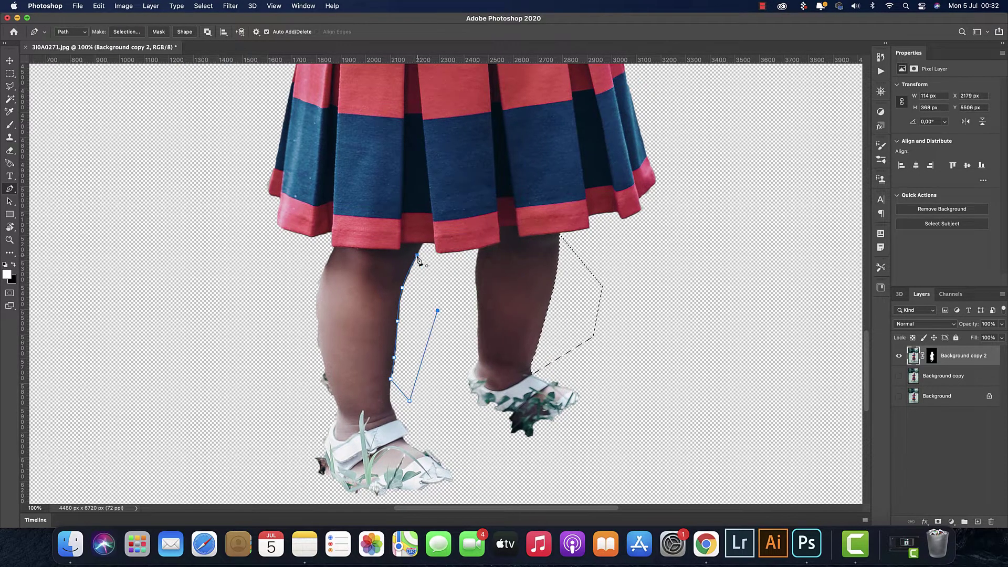
left_click(417, 256)
right_click(434, 323)
left_click(446, 351)
key("Return")
scroll(446, 350, "left", 1)
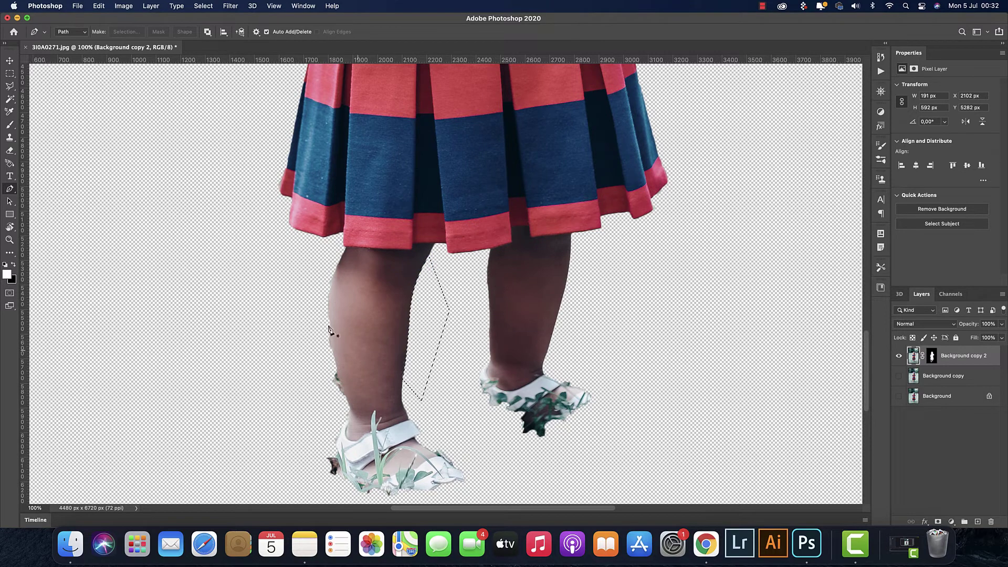
- Trace the leftover grass along the leg's outer edge, remove it and fit the view
left_click(338, 266)
left_click(332, 351)
left_click_drag(330, 307, 328, 328)
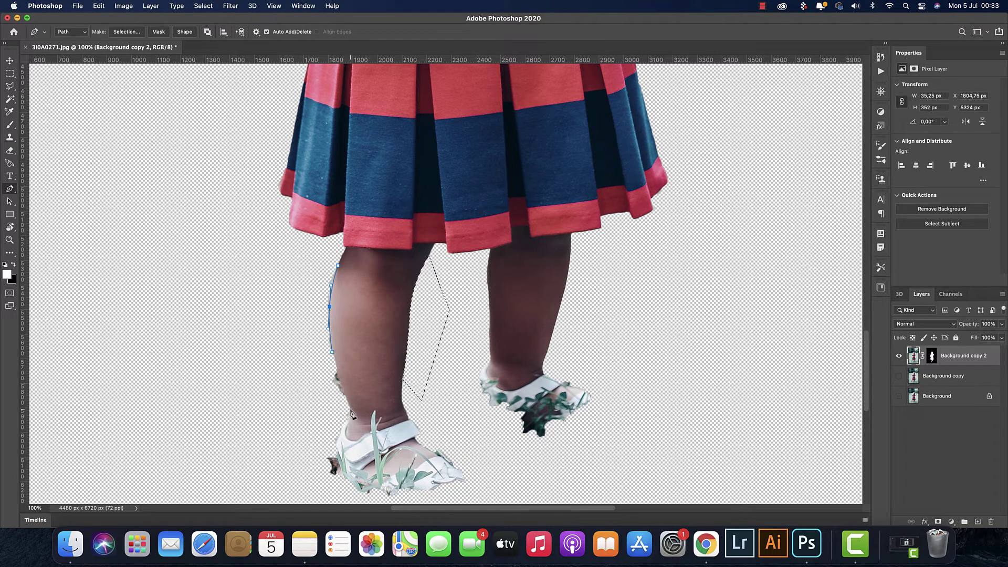
left_click(299, 397)
left_click(270, 285)
left_click(337, 265)
right_click(308, 315)
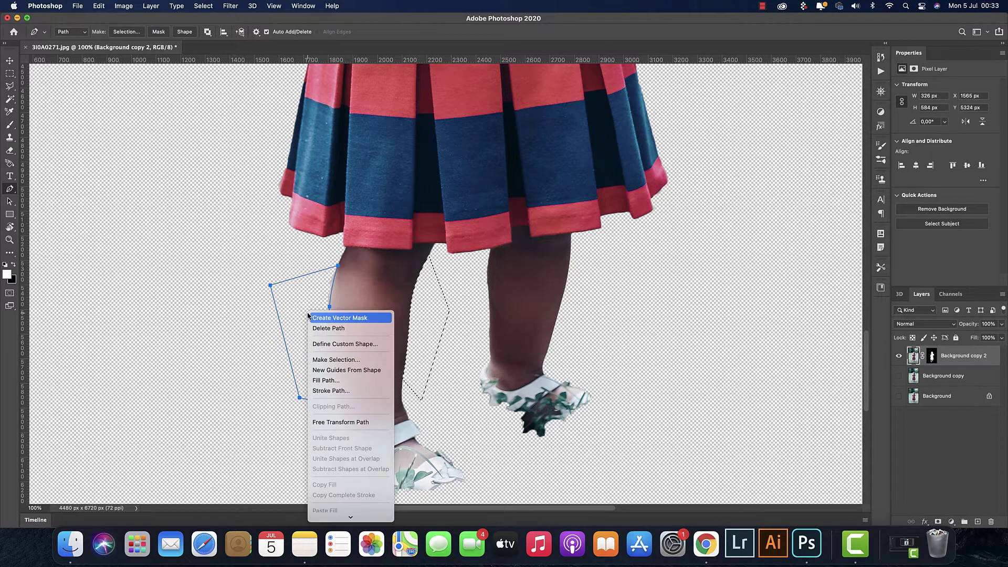
left_click(336, 360)
key("Return")
key("z")
key("ctrl+0")
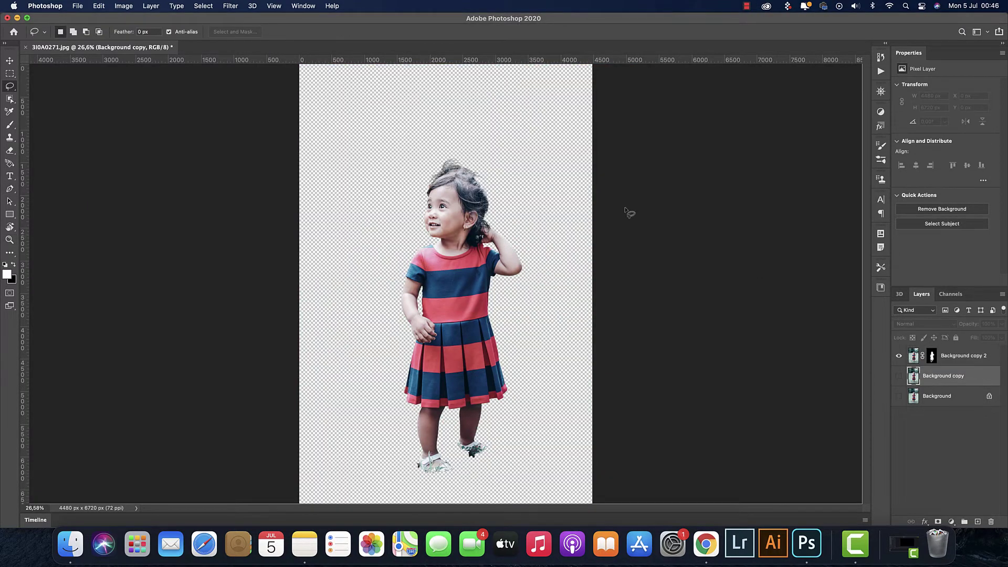
- Make the Background copy park photo layer visible behind the girl
left_click(898, 375)
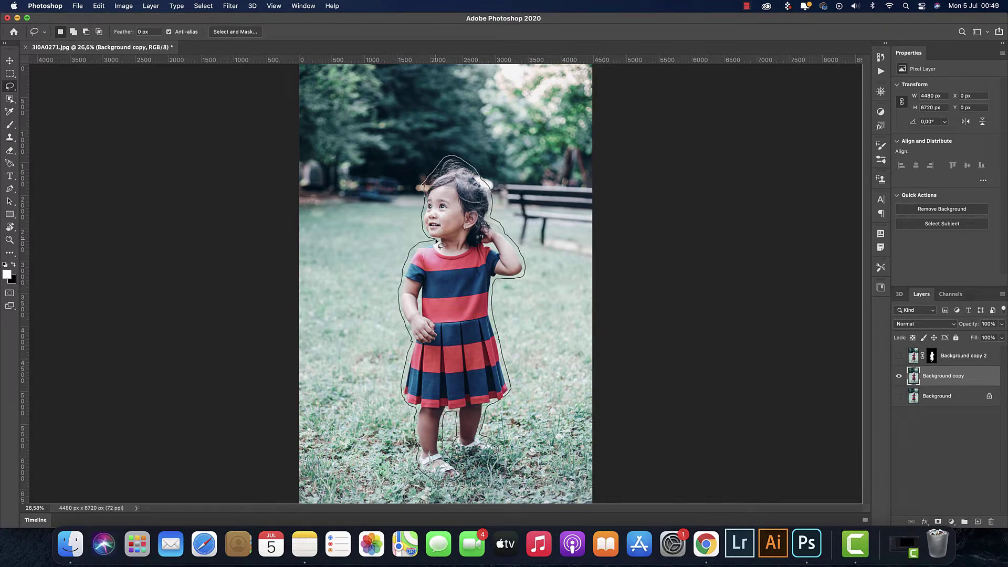
- Fill the girl's selected area on Background copy with Content-Aware contents
left_click(901, 362)
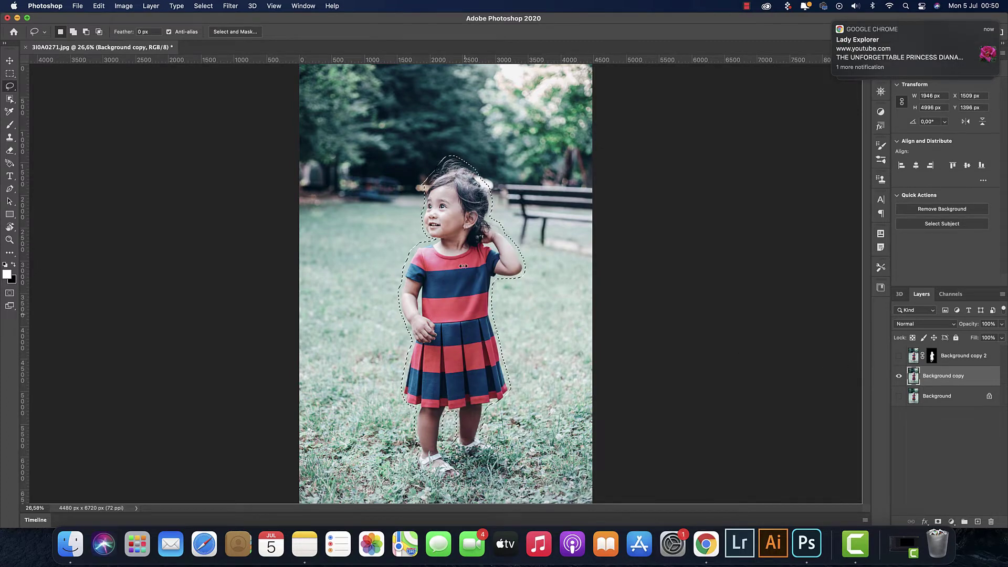
right_click(463, 267)
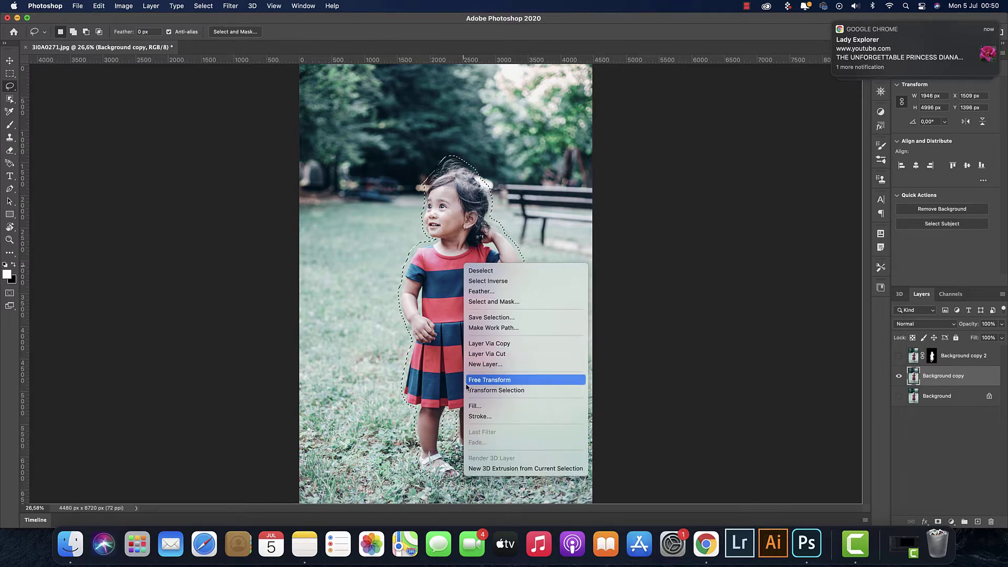
left_click(476, 406)
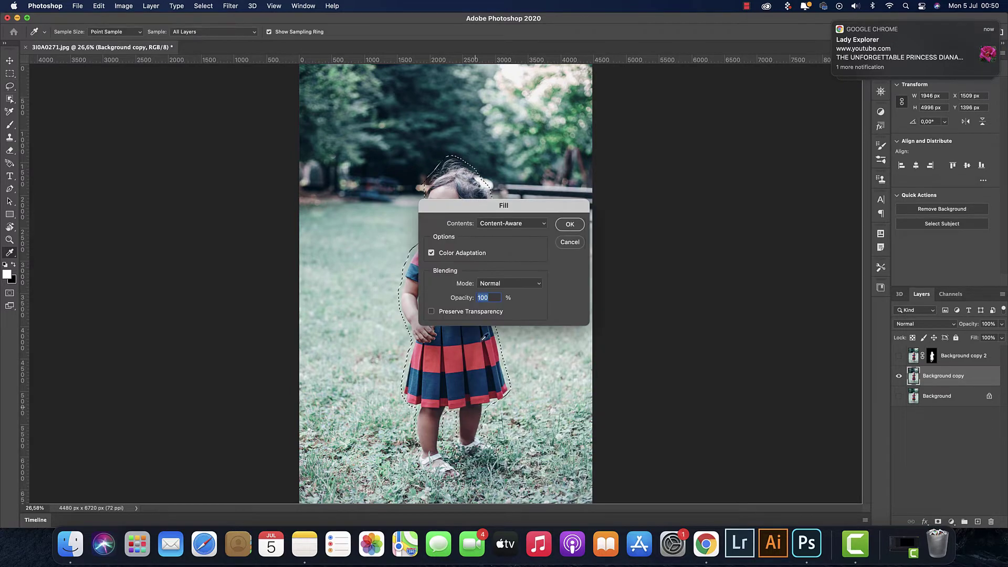
left_click(517, 288)
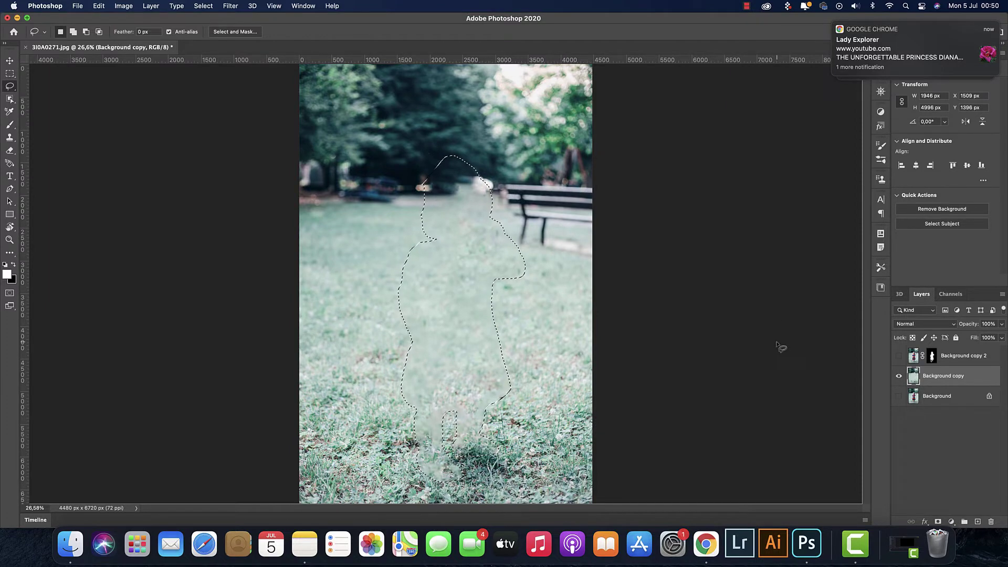
- Deselect, duplicate the filled park background and hide the girl layer
key("super+d")
left_click(899, 356)
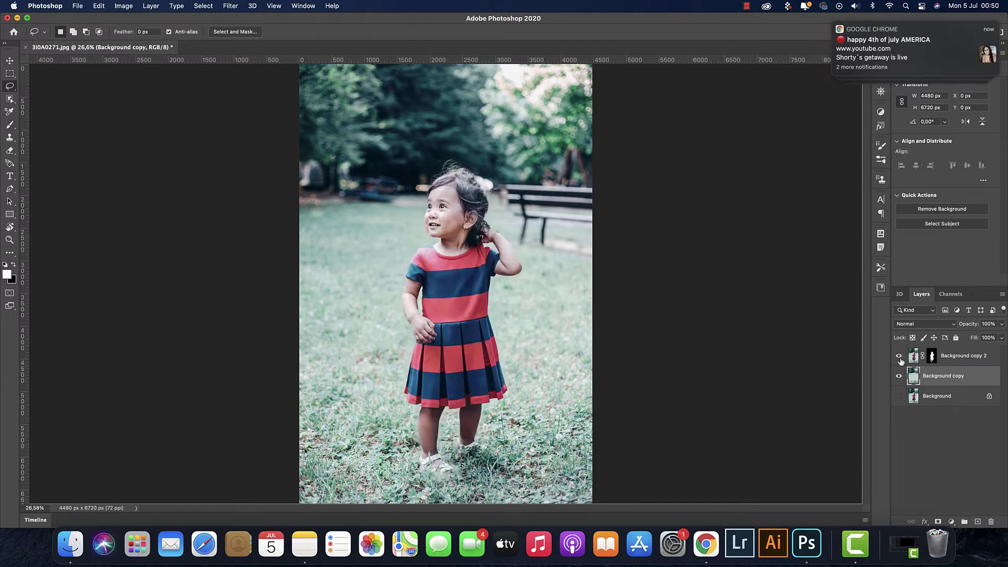
left_click(899, 355)
left_click_drag(975, 379, 977, 521)
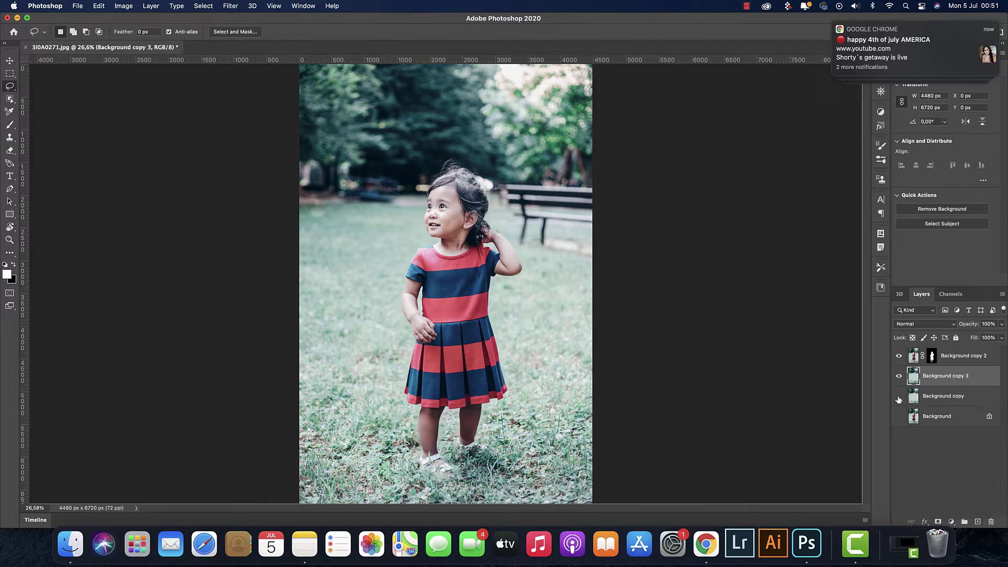
left_click(899, 355)
- Apply a Tilt-Shift blur with a lowered, tilted focus band, strong blur and 25% light bokeh
left_click(230, 6)
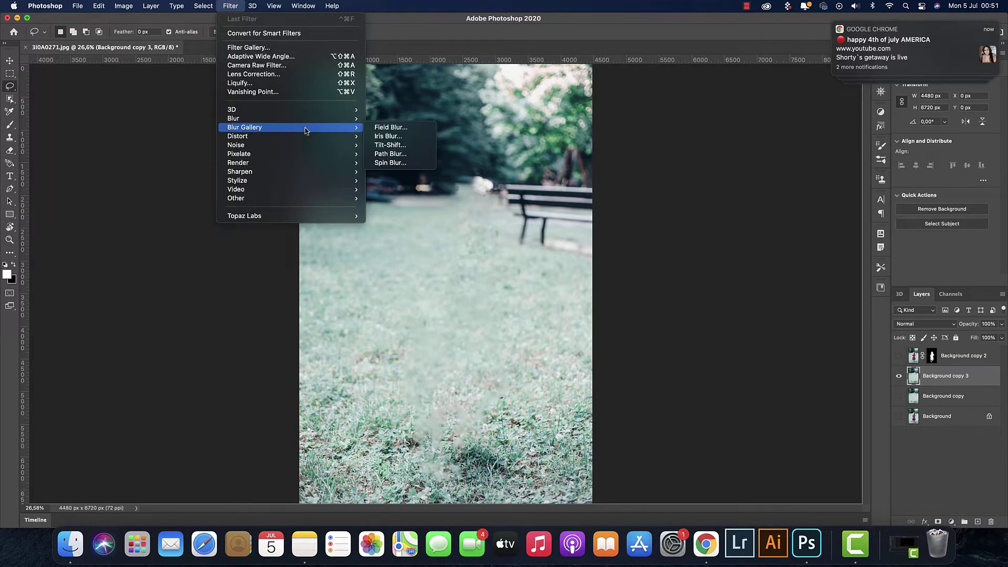
left_click(388, 145)
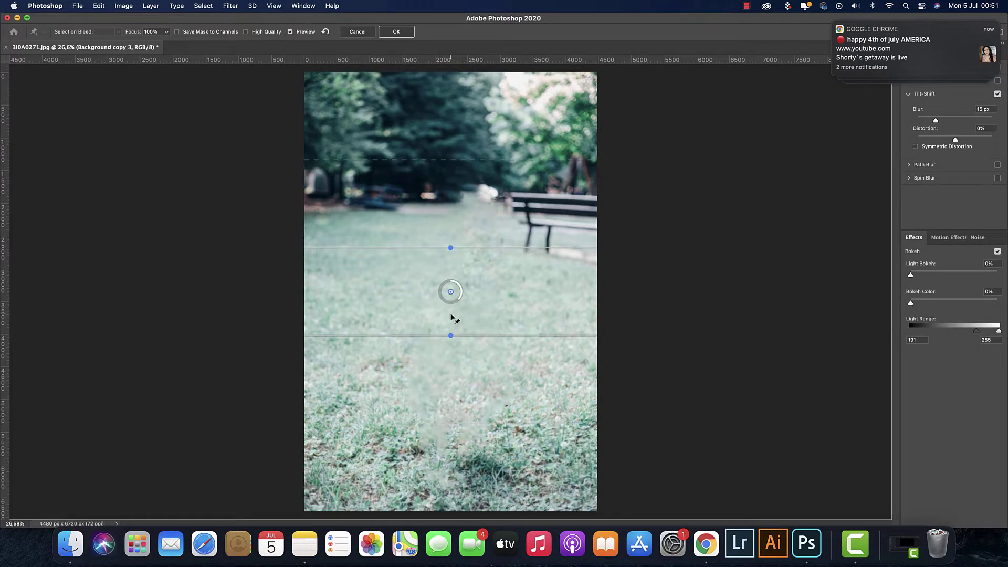
left_click_drag(450, 291, 447, 367)
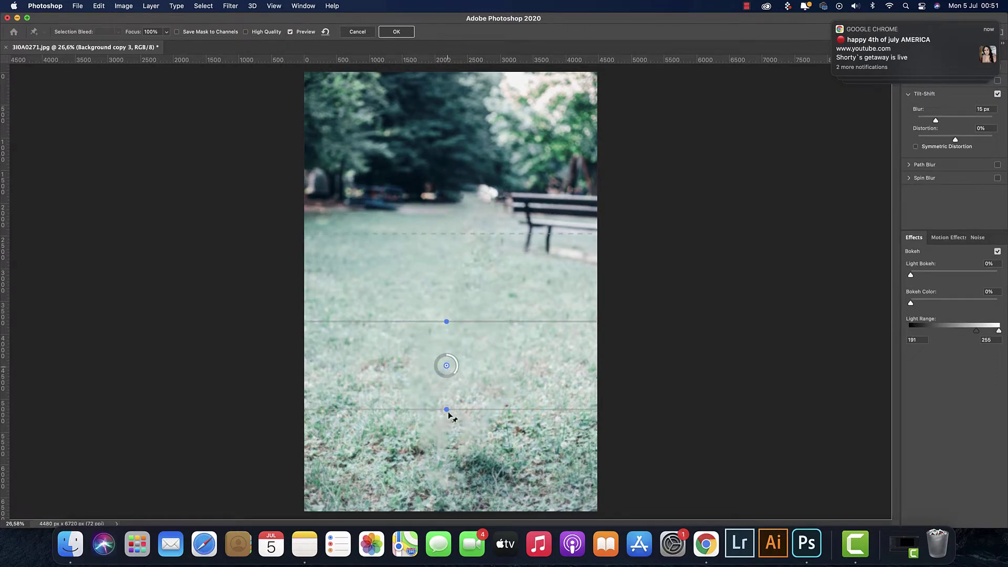
left_click_drag(447, 410, 467, 436)
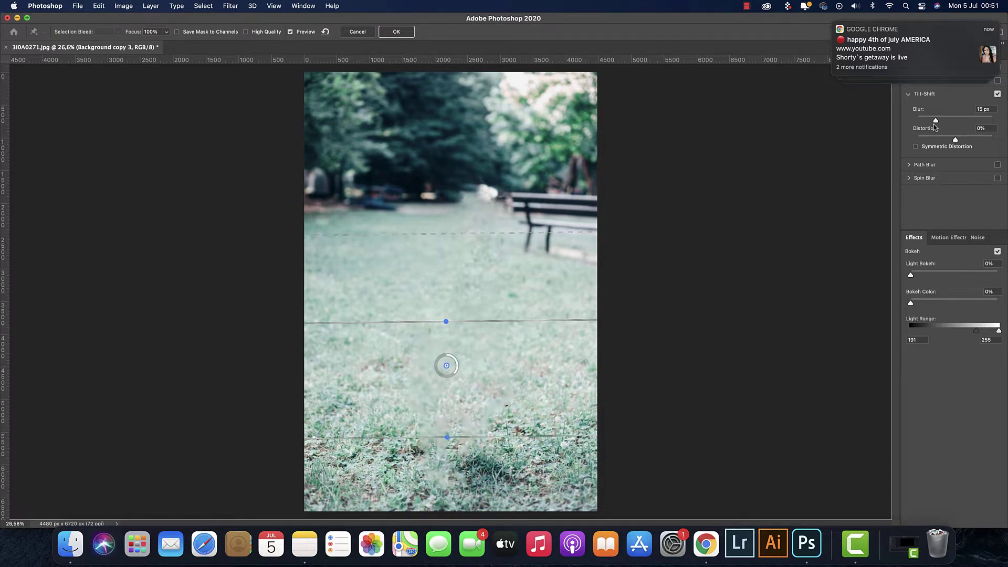
left_click_drag(935, 122, 972, 122)
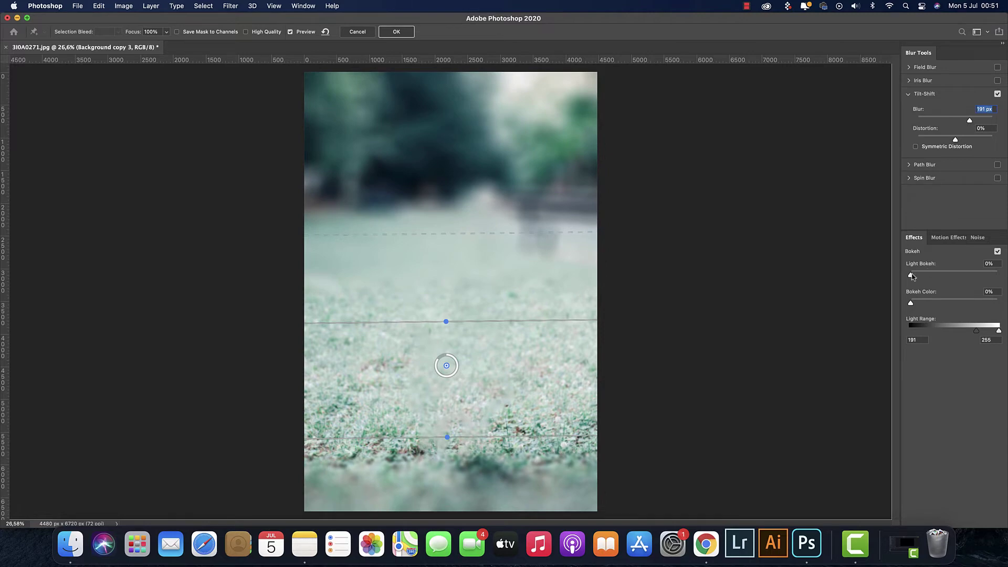
left_click_drag(911, 276, 933, 275)
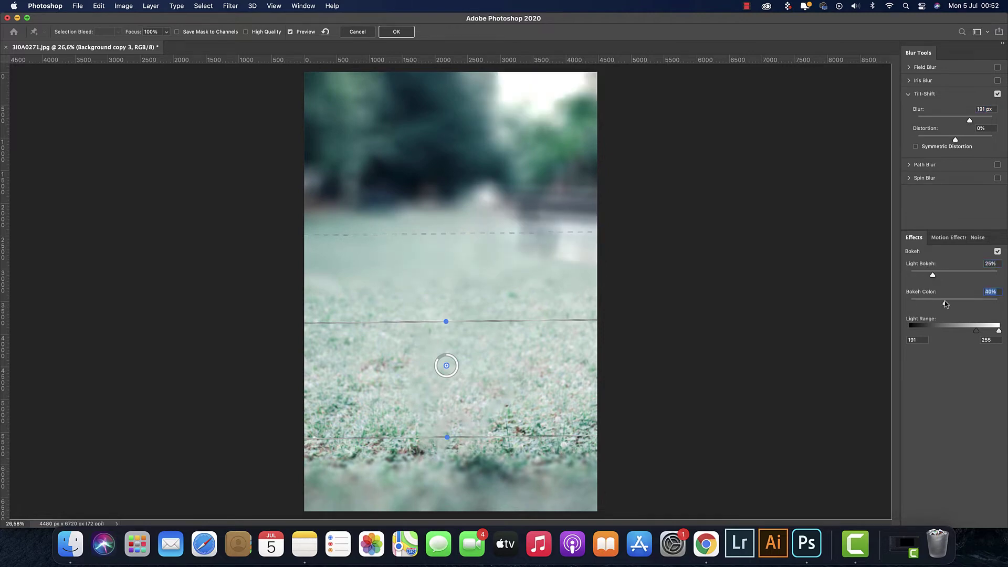
left_click(397, 31)
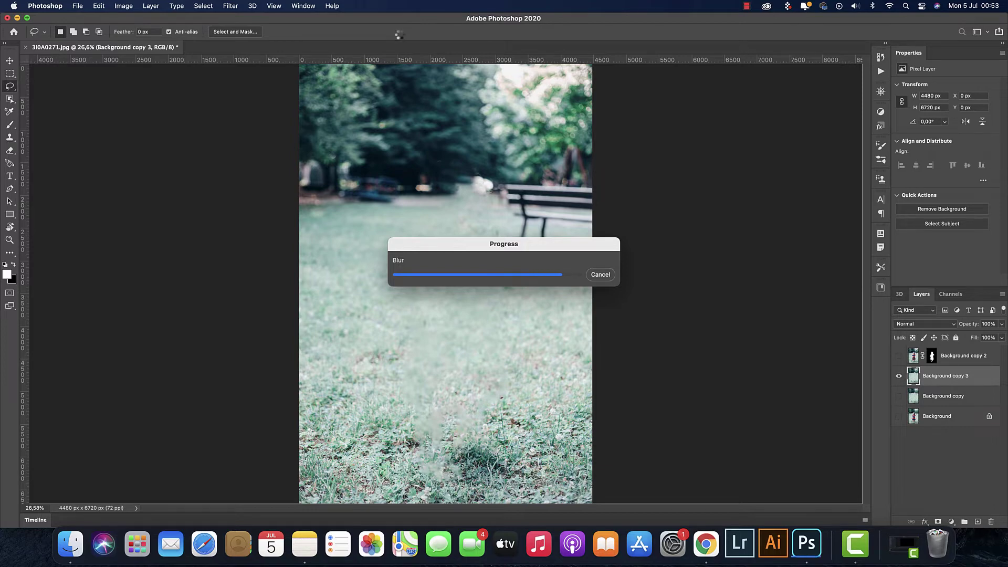
- Duplicate the girl layer, reorder Background copy 2 and copy the park background layer
left_click(899, 356)
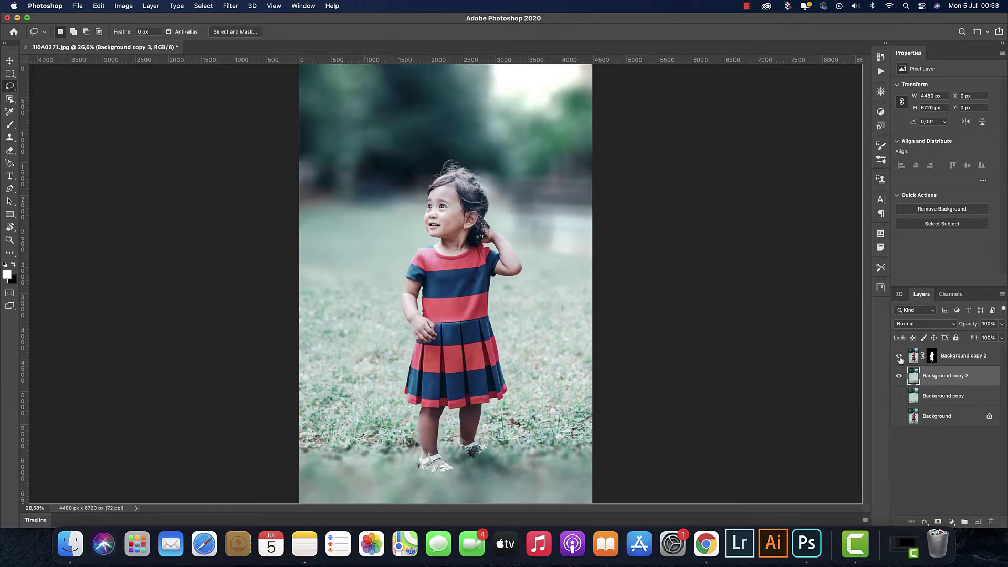
left_click(899, 358)
key("super+j")
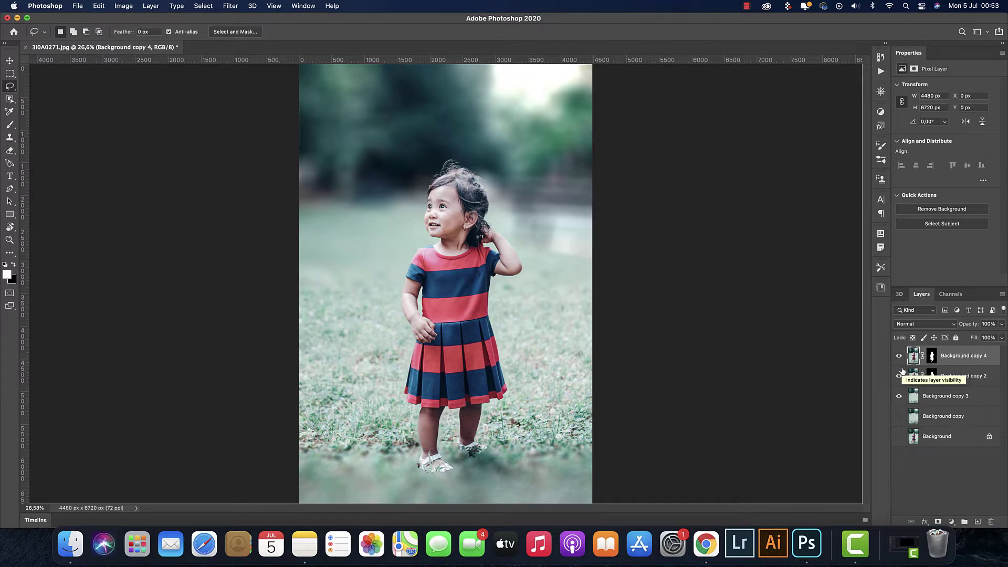
left_click(900, 376)
left_click_drag(914, 376, 886, 395)
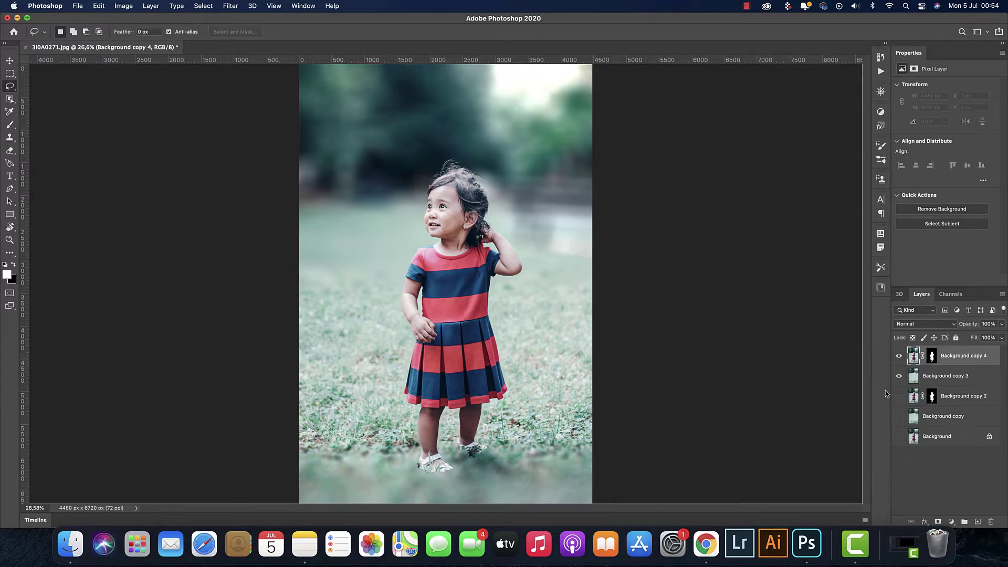
left_click(918, 376)
key("super+j")
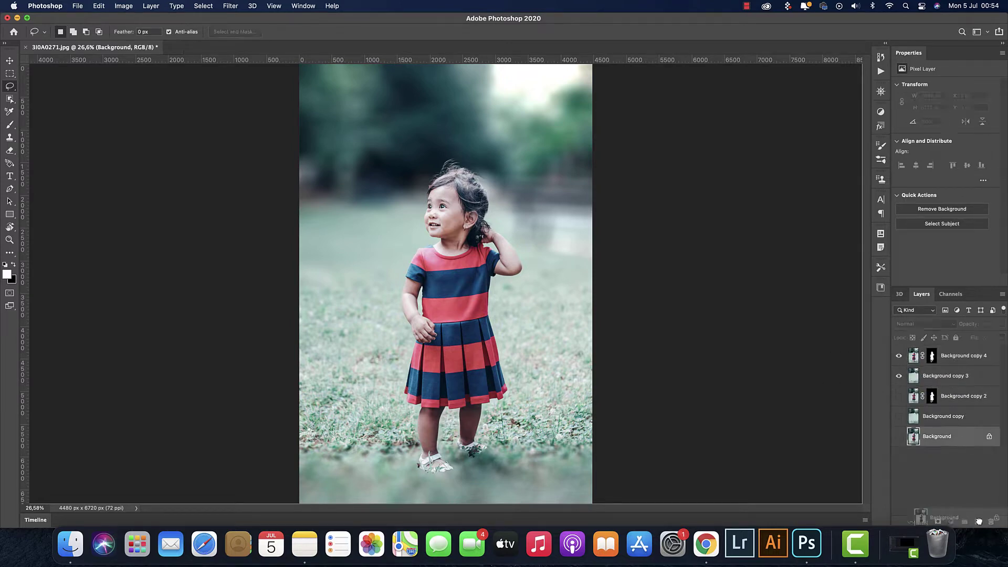
- Mask the blurred Background copy 3 and brush sharp grass back along the bottom
left_click(938, 521)
left_click(10, 150)
left_click(10, 126)
right_click(123, 239)
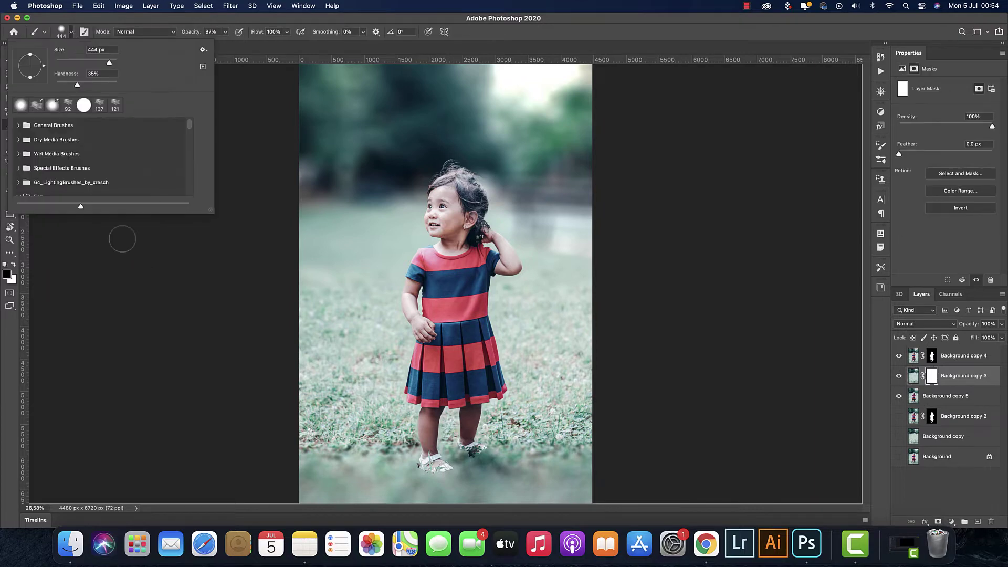
left_click_drag(339, 465, 583, 468)
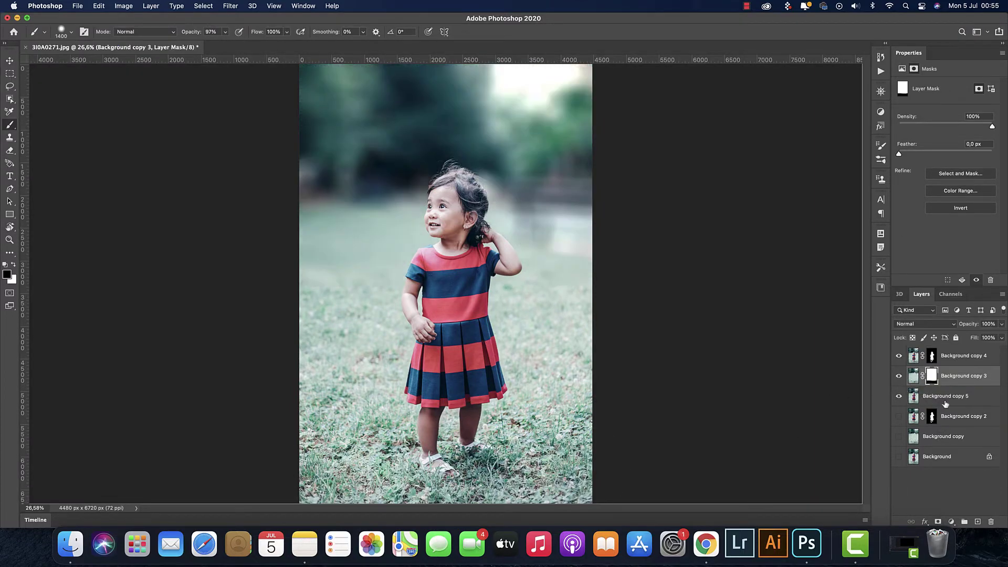
- Add a Color Lookup adjustment layer and browse its look-up tables
left_click(950, 521)
left_click(960, 419)
left_click(966, 85)
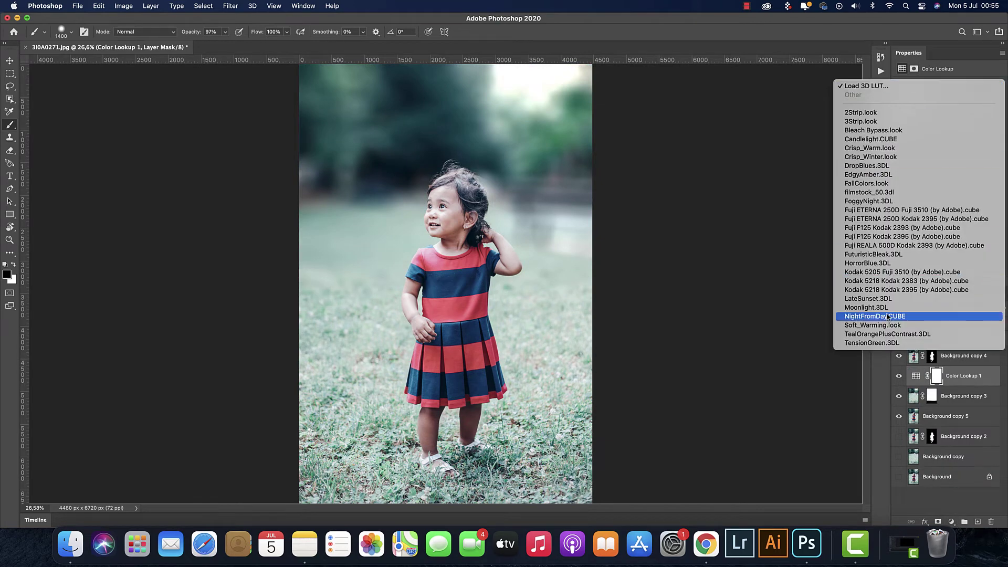
- Apply Moonlight.3DL at 15% opacity, leaving Color Lookup 1 unclipped
left_click(966, 313)
left_click_drag(969, 324, 935, 328)
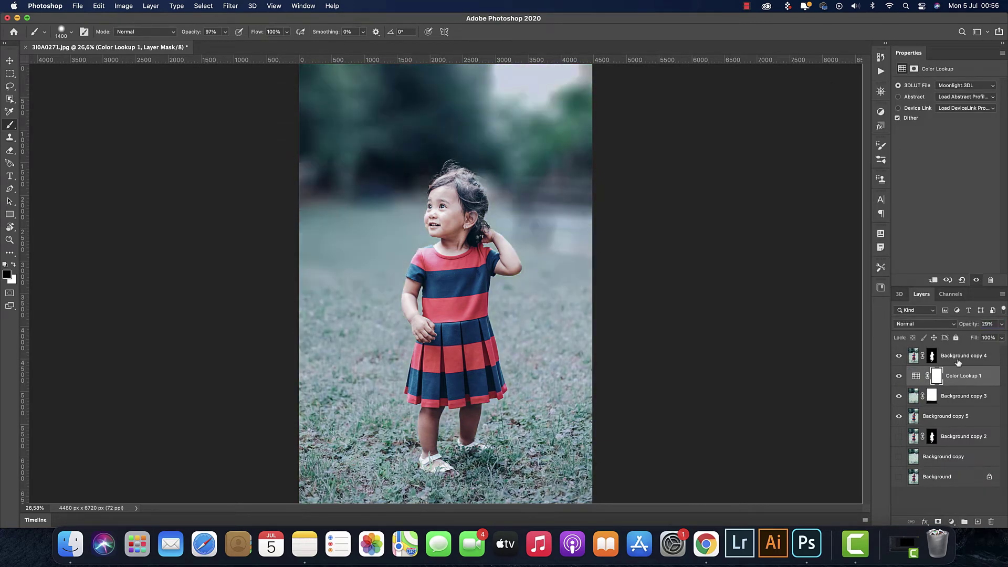
left_click(921, 385, "alt")
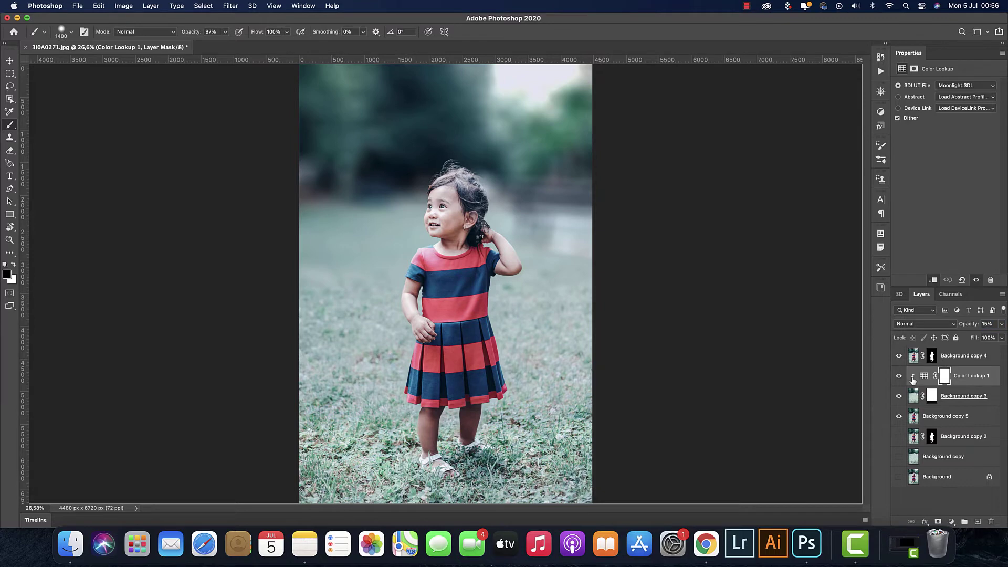
left_click(912, 379, "alt")
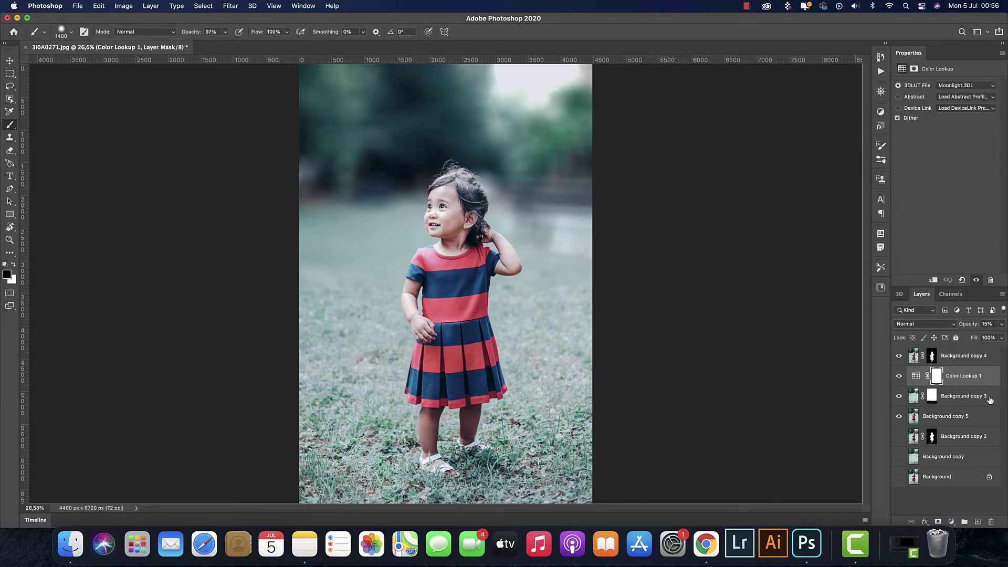
- Create empty Layer 1 and set orange as the painting colour
left_click(978, 521)
key("x")
left_click(7, 274)
- Paint a soft orange dot on Layer 1, enlarge it into an upper-right glow, and set 40% opacity
key("Return")
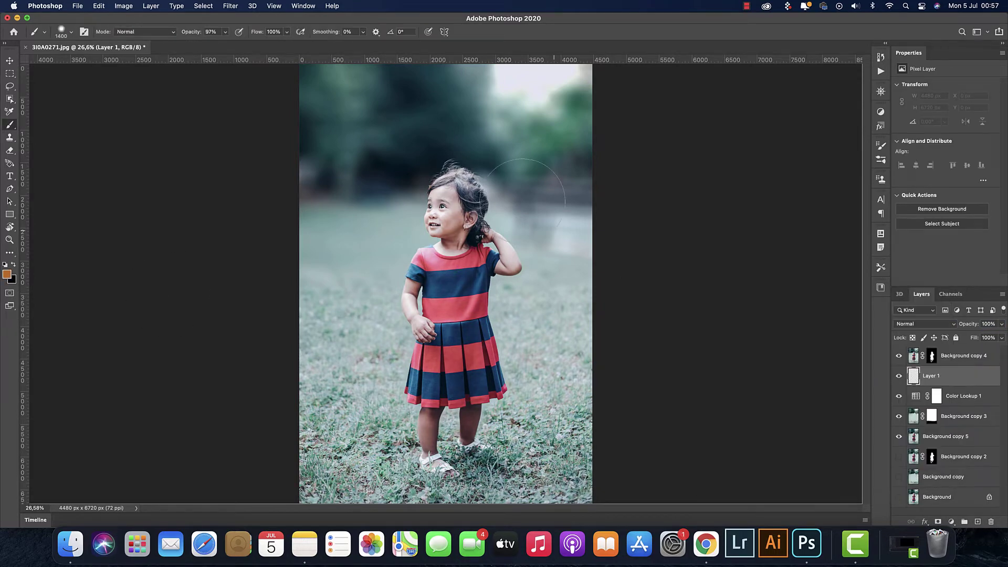
left_click(72, 32)
left_click(508, 157)
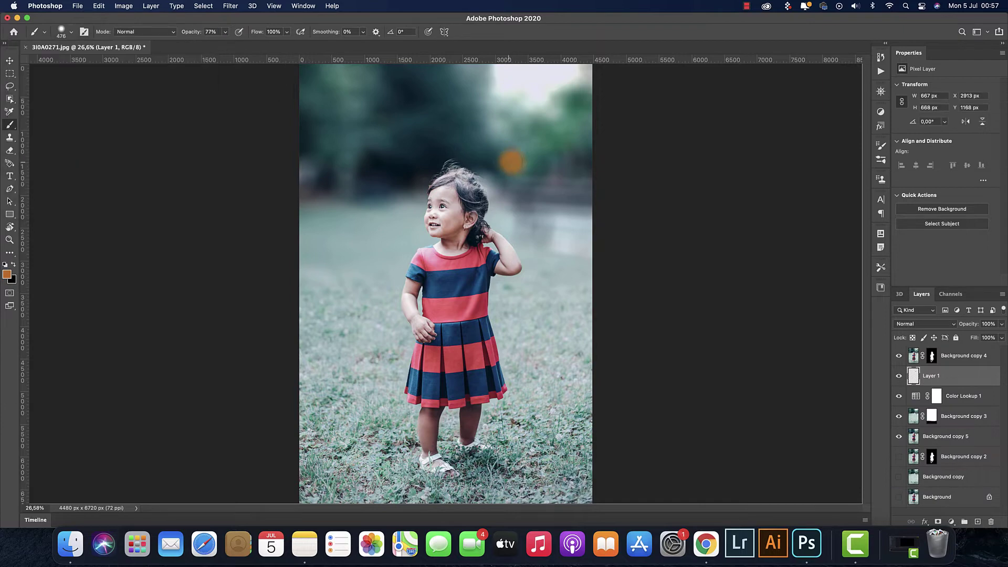
key("ctrl+t")
left_click_drag(533, 183, 554, 397)
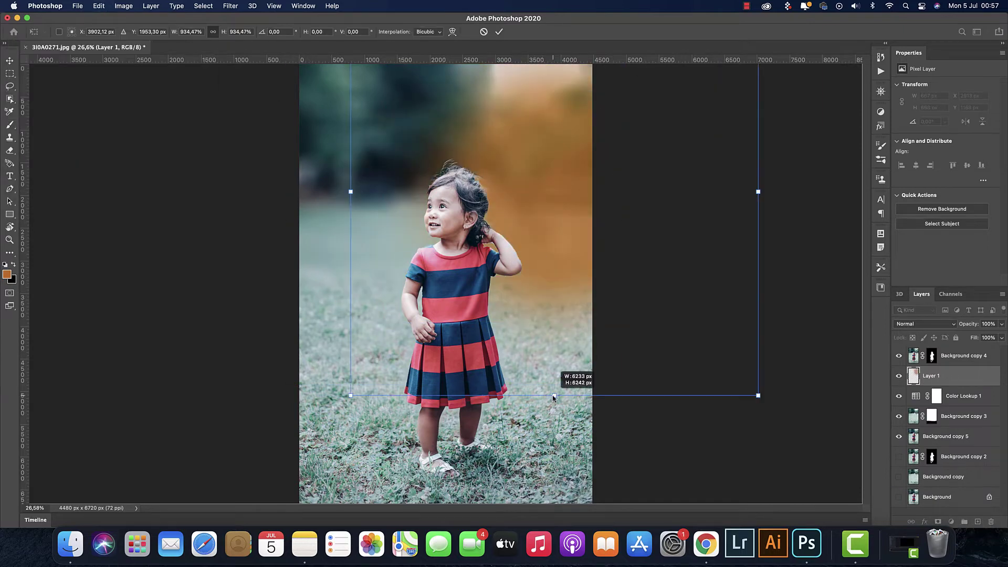
mouse_move(537, 257)
left_mouse_down()
mouse_move(552, 207)
mouse_move(568, 191)
left_mouse_up()
key("Return")
left_click_drag(968, 324, 939, 332)
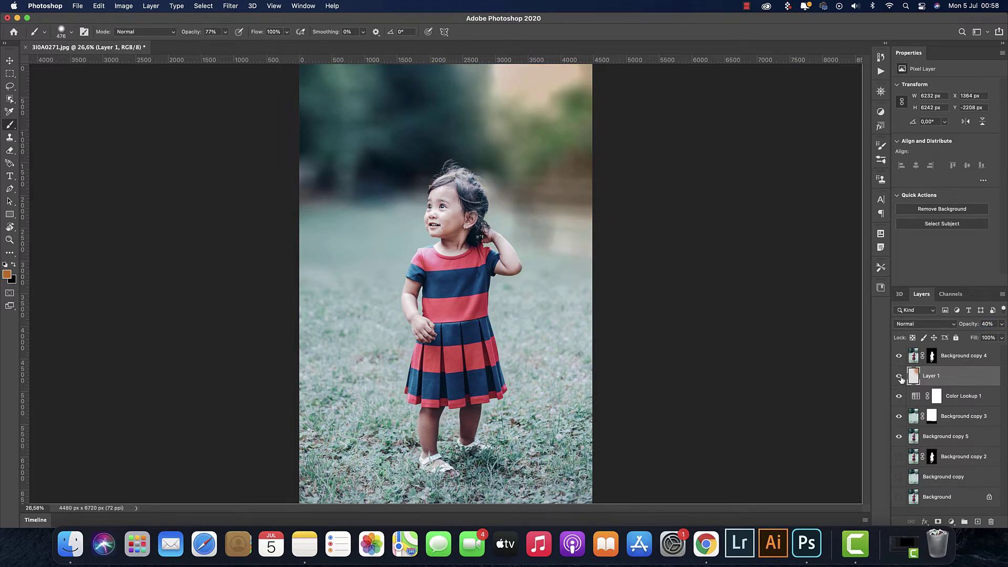
- Add Layer 2 and scale a soft teal dot into a large glow
key("ctrl+shift+alt+n")
left_click(6, 273)
left_click(464, 147)
key("Return")
left_click(420, 152)
key("ctrl+t")
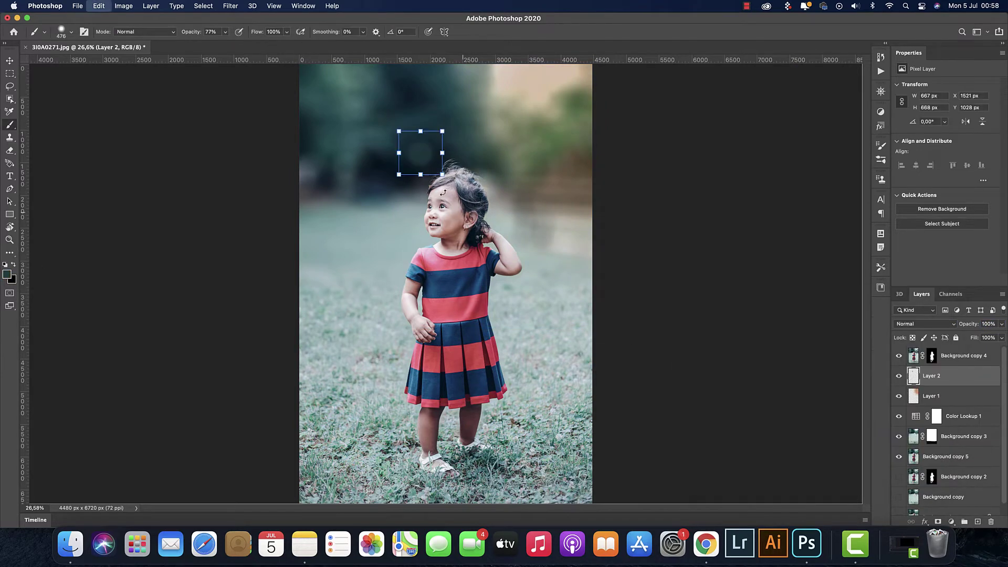
left_click_drag(399, 175, 283, 281)
key("Return")
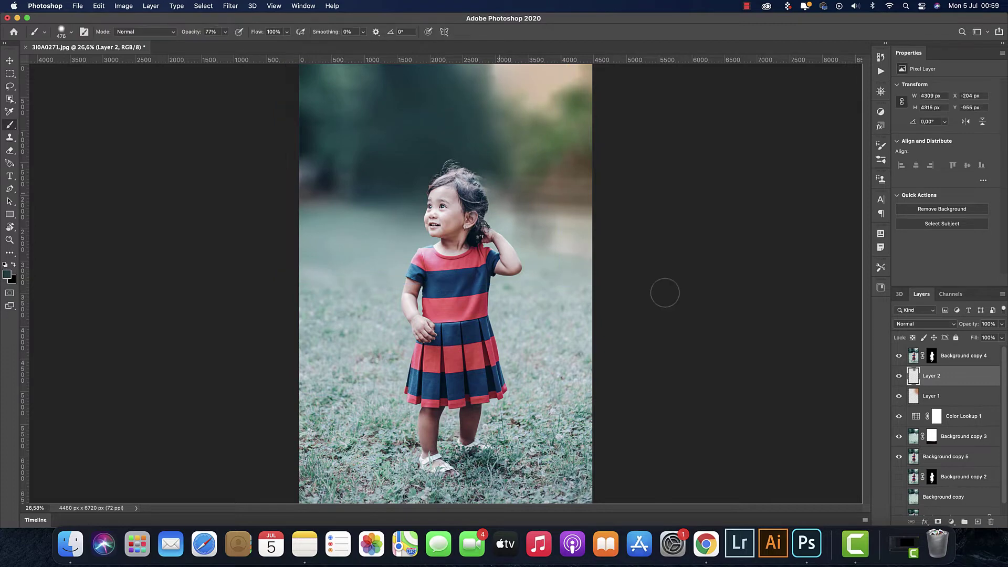
- Paint a soft white (#ffffff) dot and transform it into a large haze
left_click(7, 273)
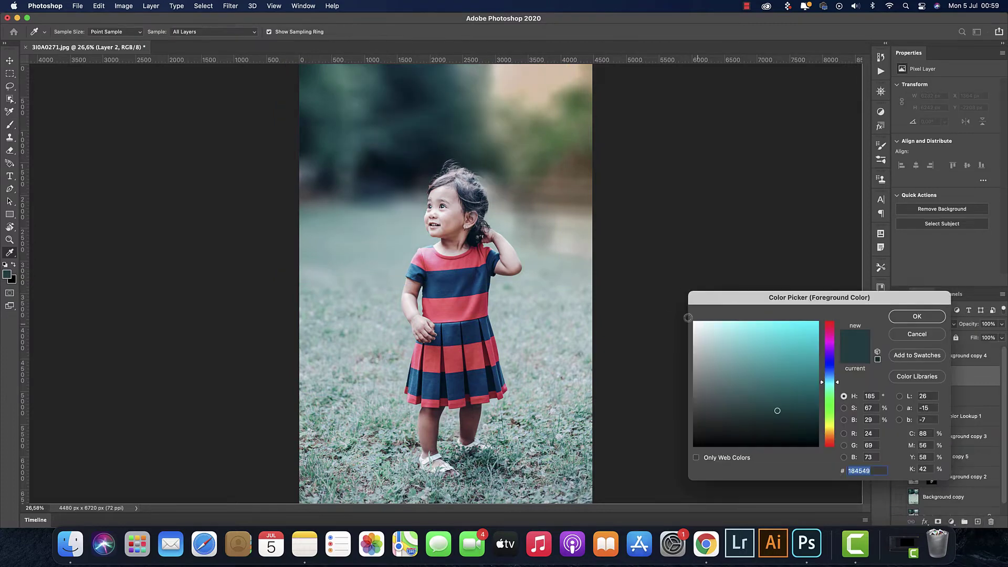
type("ffffff")
key("Return")
left_click(71, 31)
left_click_drag(106, 64, 110, 65)
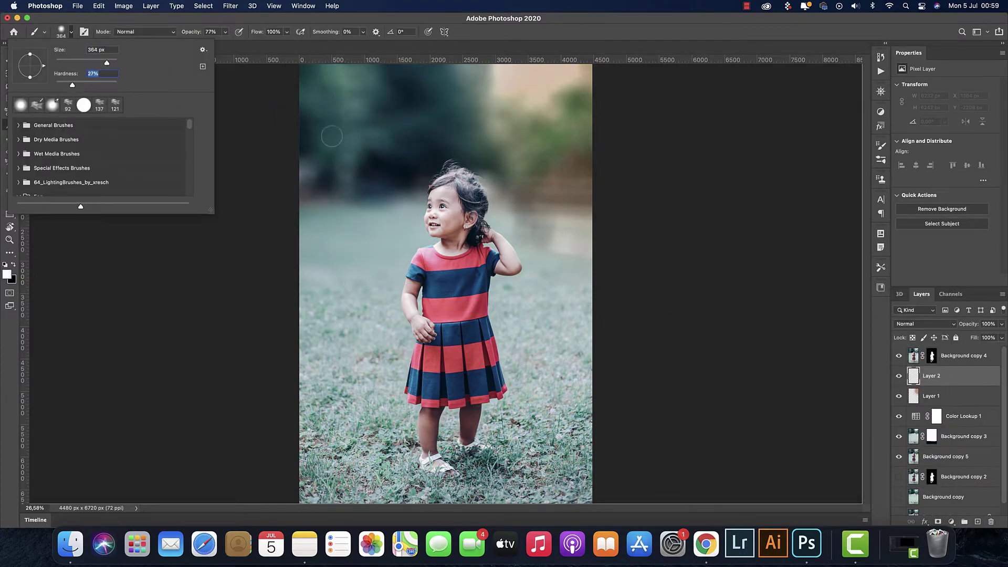
left_click(364, 135)
key("ctrl+t")
left_click_drag(378, 148, 655, 423)
mouse_move(472, 315)
left_mouse_down()
mouse_move(348, 153)
mouse_move(344, 164)
left_mouse_up()
key("Return")
- Enlarge and shift the glow up-left, set Layer 2 to 49%, and apply the cutout's mask
key("ctrl+t")
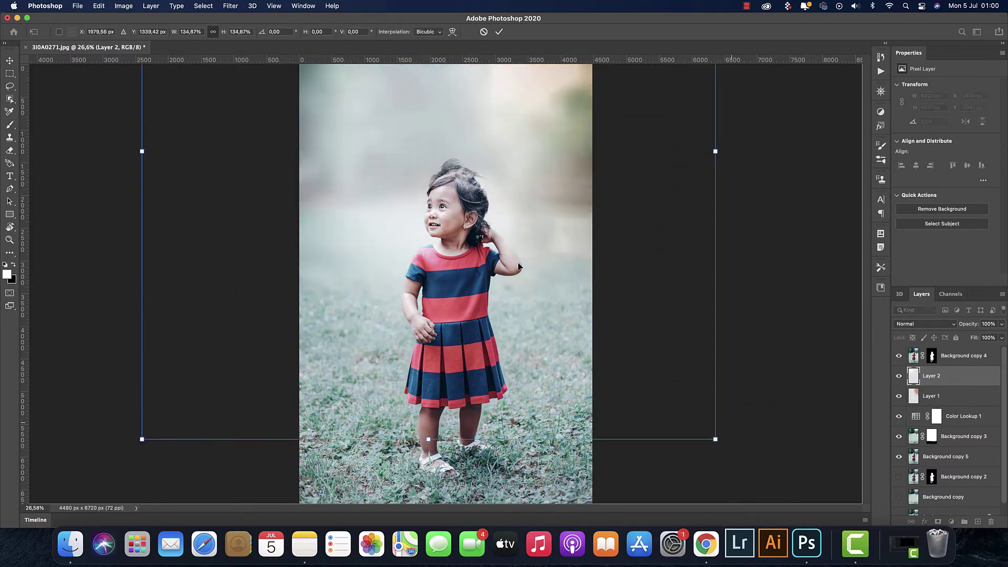
key("Return")
key("b")
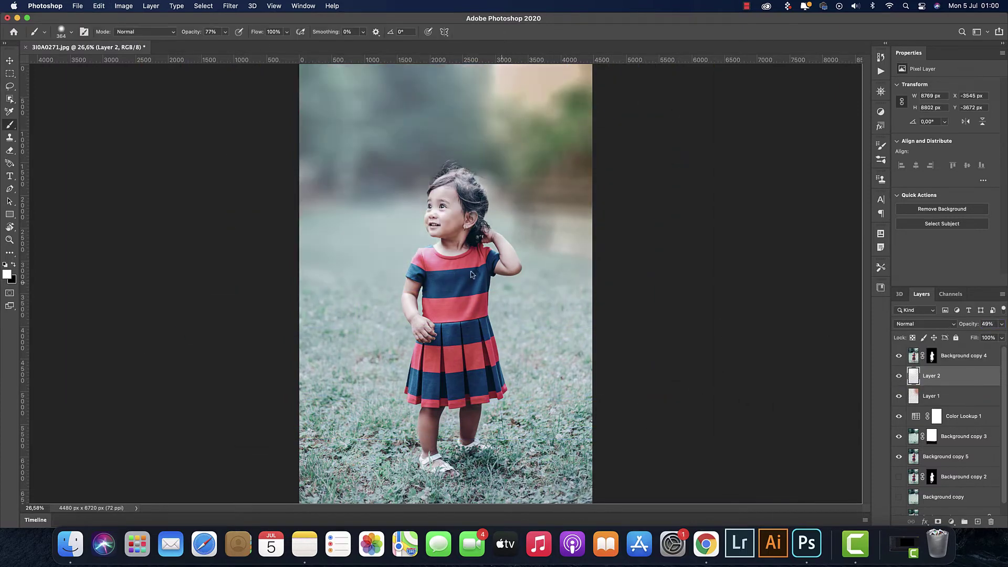
left_click_drag(471, 274, 308, 158)
key("ctrl+t")
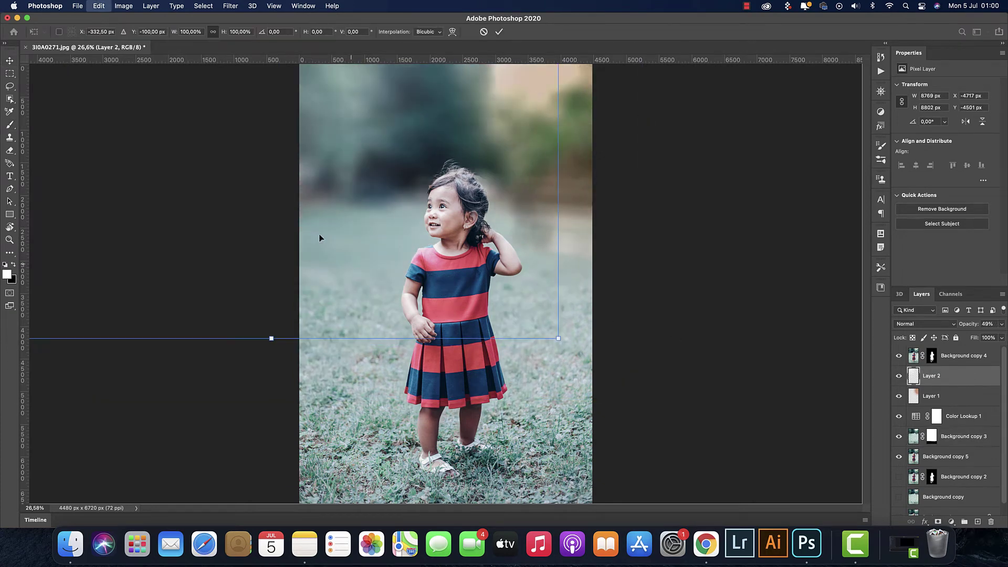
left_click_drag(319, 238, 282, 202)
key("Return")
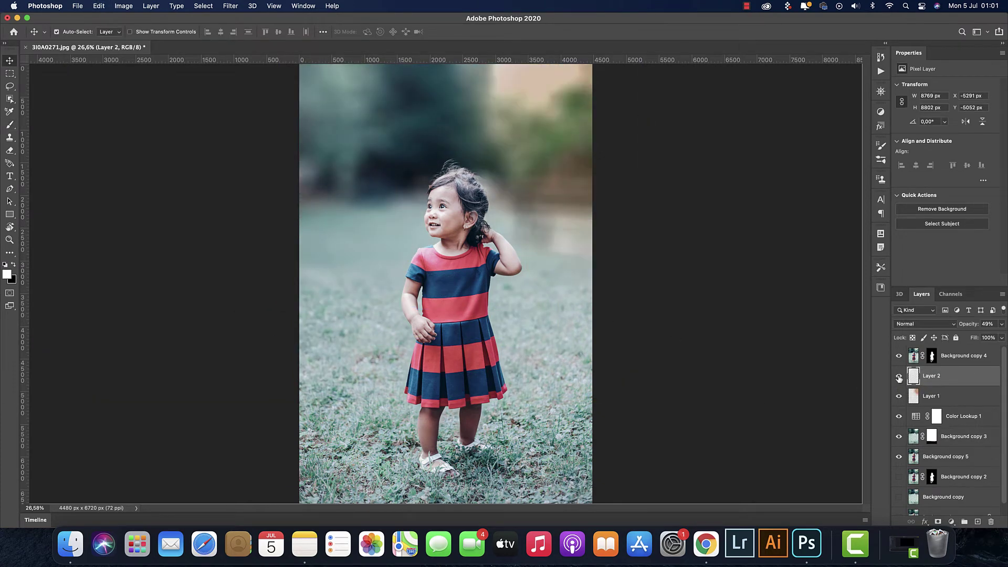
right_click(931, 355)
left_click(861, 382)
- Brighten a copy of the girl's cutout in Camera Raw (shadows +14, blacks raised), set 22% opacity, merge down
key("ctrl+j")
key("ctrl+shift+a")
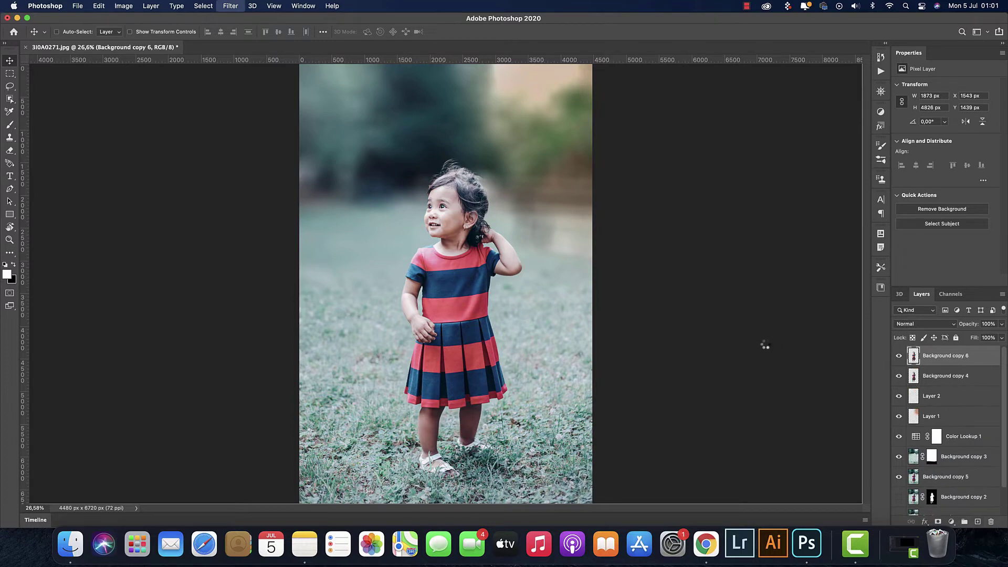
mouse_move(587, 298)
left_mouse_down()
mouse_move(616, 305)
mouse_move(596, 301)
left_mouse_up()
left_click_drag(587, 329, 606, 333)
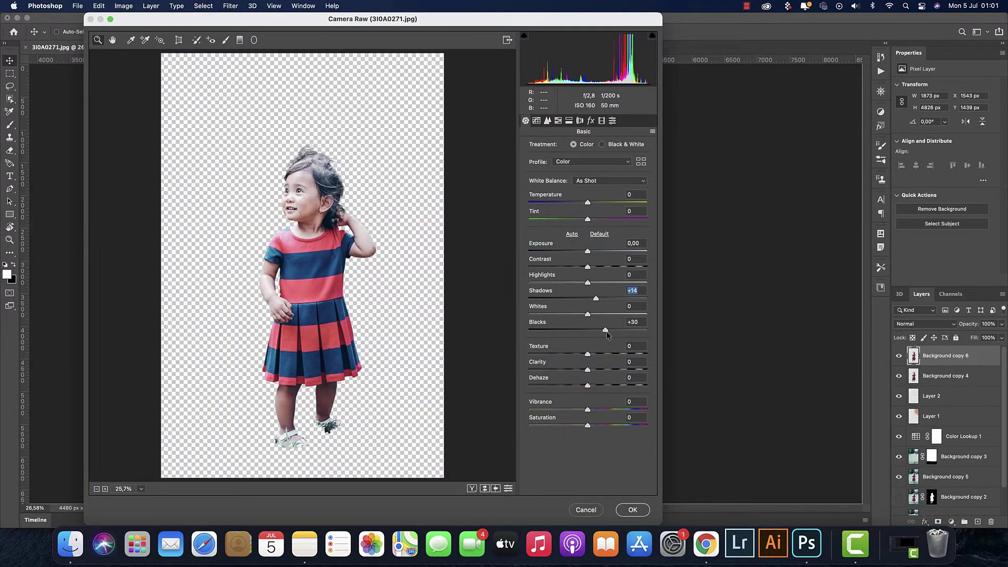
left_click(632, 509)
left_click_drag(969, 324, 951, 327)
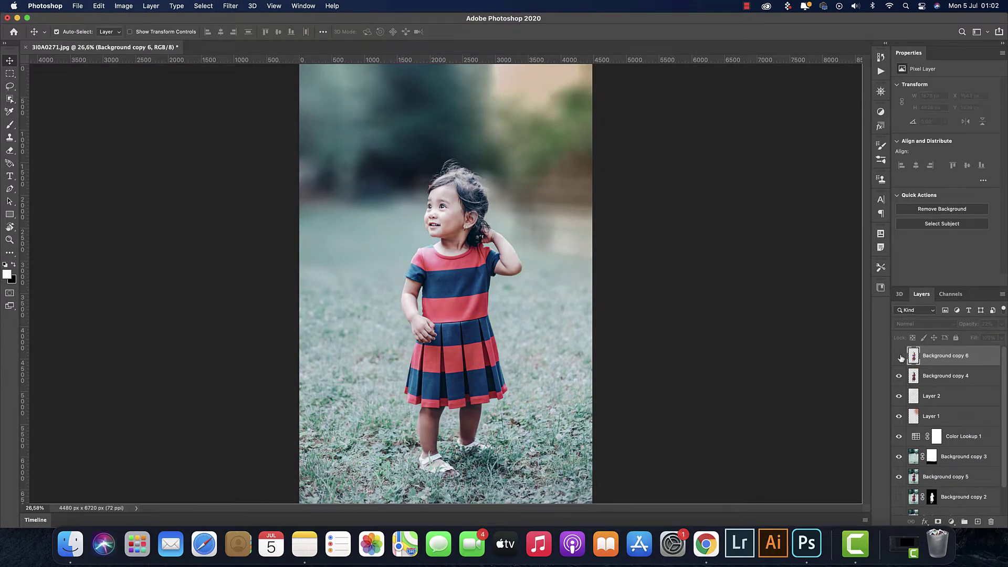
left_click(899, 357)
key("super+e")
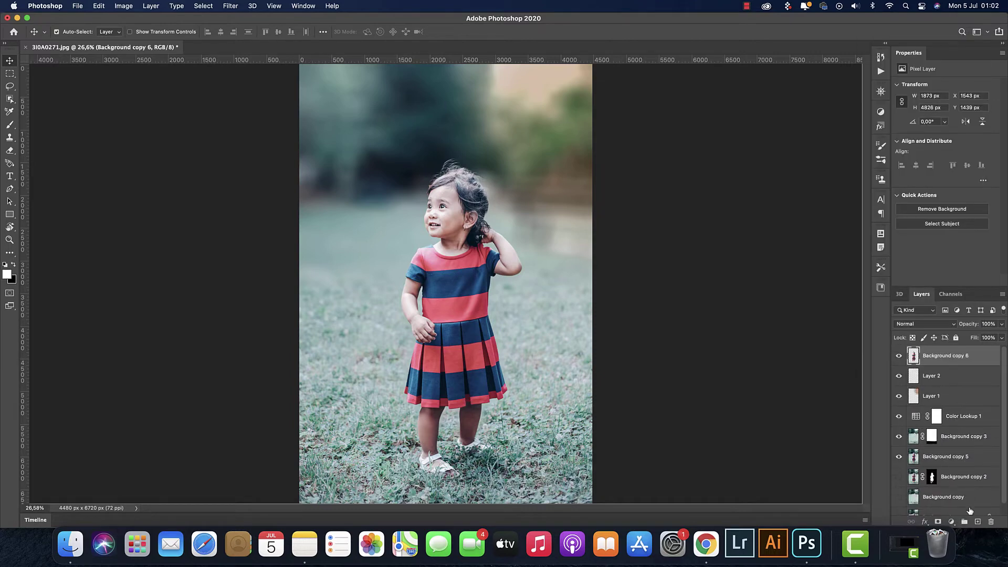
- Create Group 1 and convert the locked Background into an editable layer
right_click(970, 511)
left_click(967, 482)
left_click(108, 7)
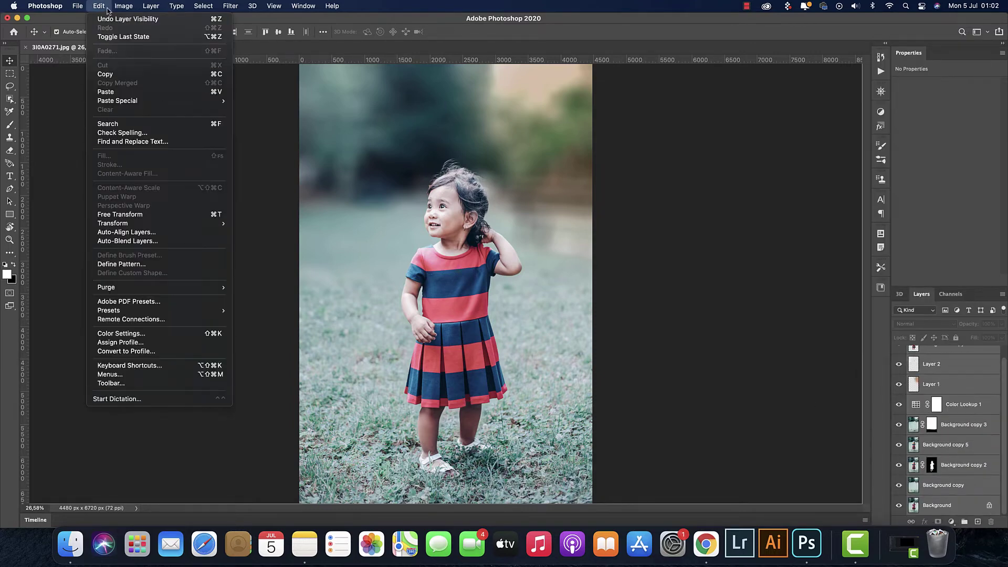
left_click(336, 53)
mouse_move(150, 5)
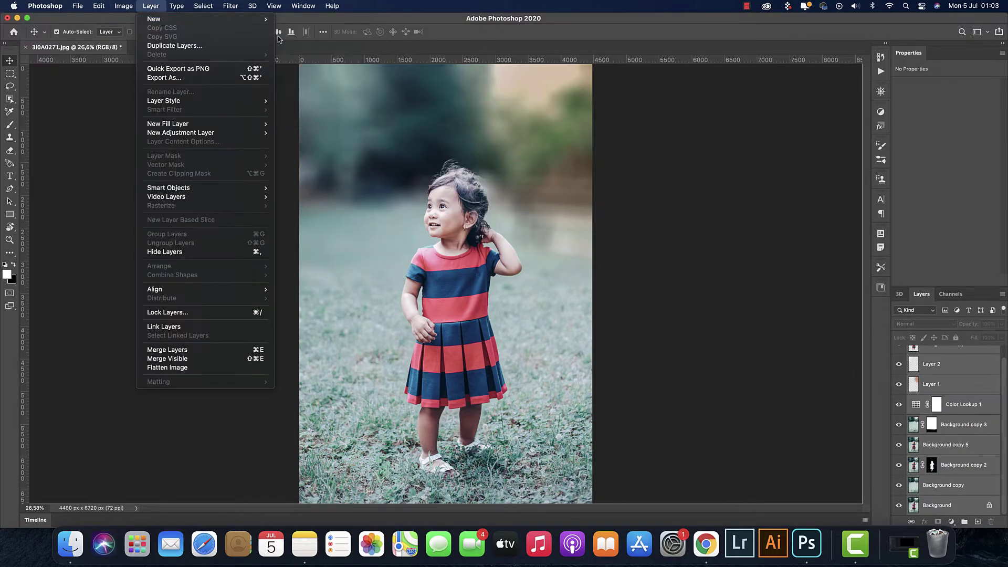
left_click(582, 256)
left_click(989, 505)
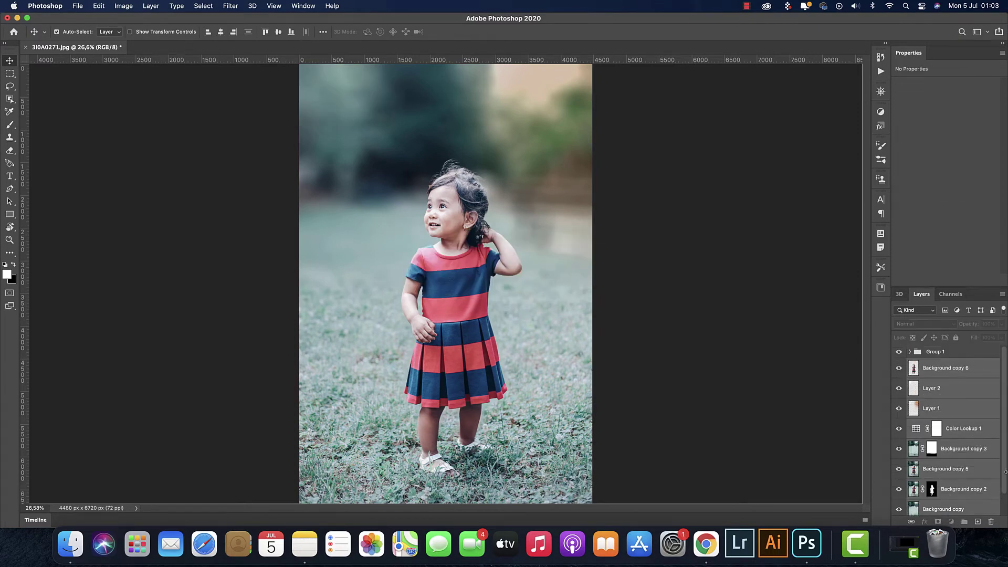
- Group all layers together, then stamp a merged visible copy and duplicate it
key("ctrl+alt+a")
key("ctrl+g")
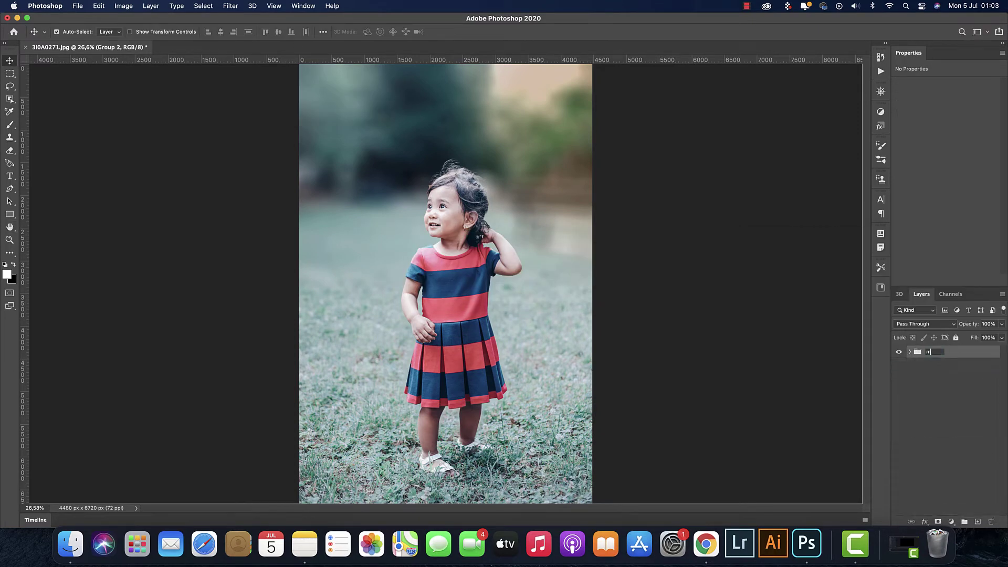
key("ctrl+alt+shift+e")
key("ctrl+j")
- Grade the stamped copy in Camera Raw, raising blues saturation to +11
key("ctrl+shift+a")
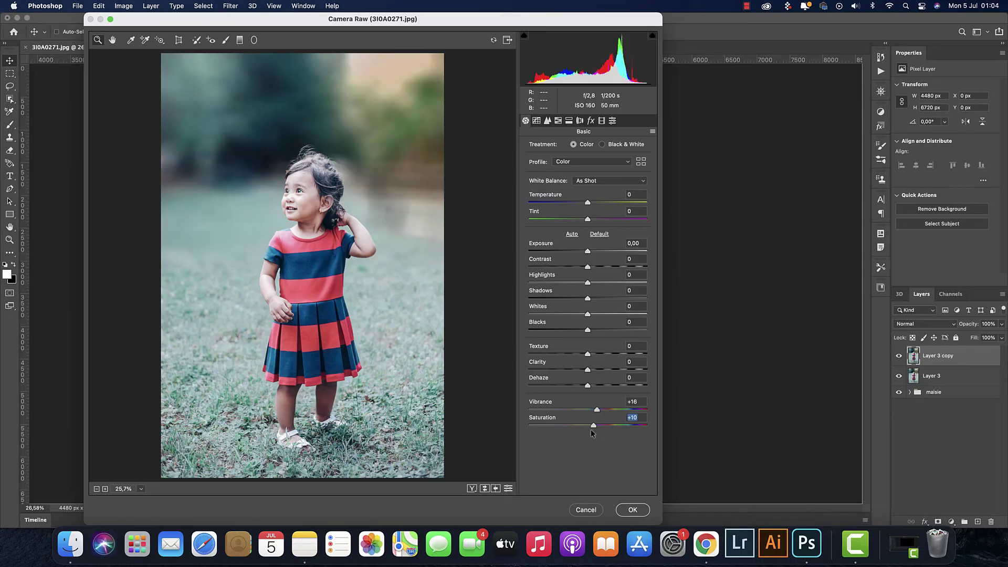
left_click(558, 120)
left_click_drag(588, 267, 597, 267)
left_click(569, 120)
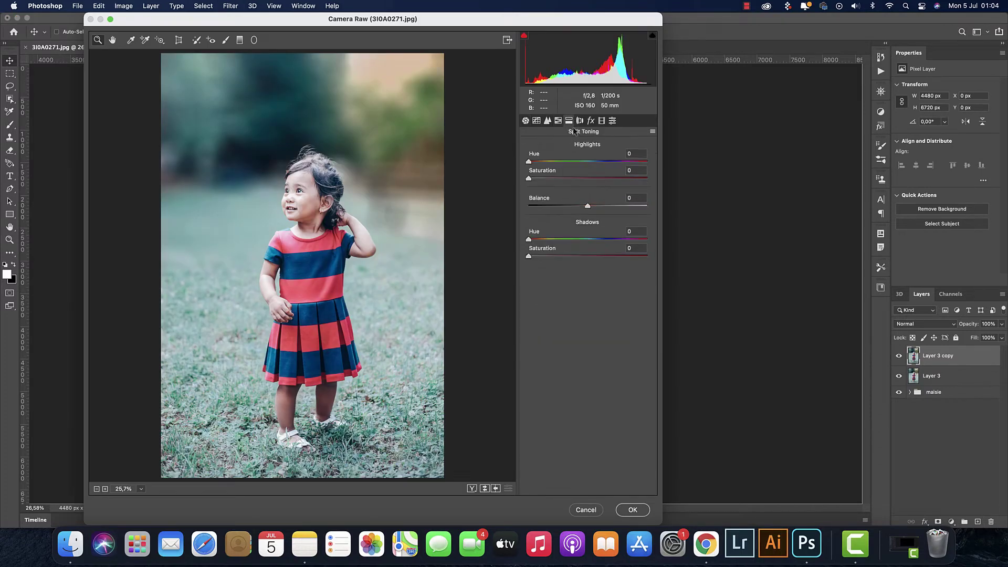
left_click(569, 121)
left_click(641, 509)
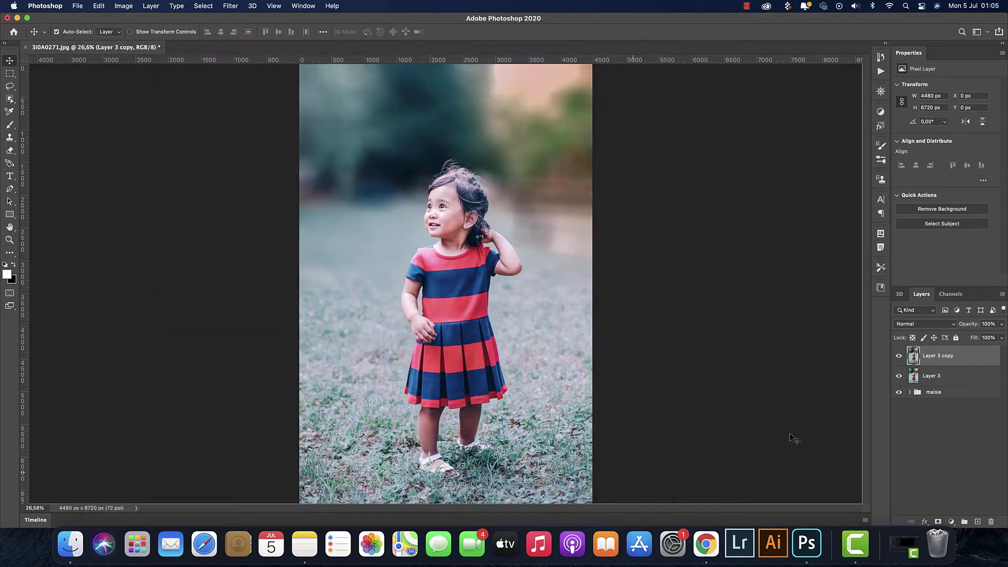
- Duplicate the graded layer and apply the California 1 Camera Raw preset to it
key("ctrl+j")
key("ctrl+shift+a")
left_click(612, 120)
left_click(640, 257)
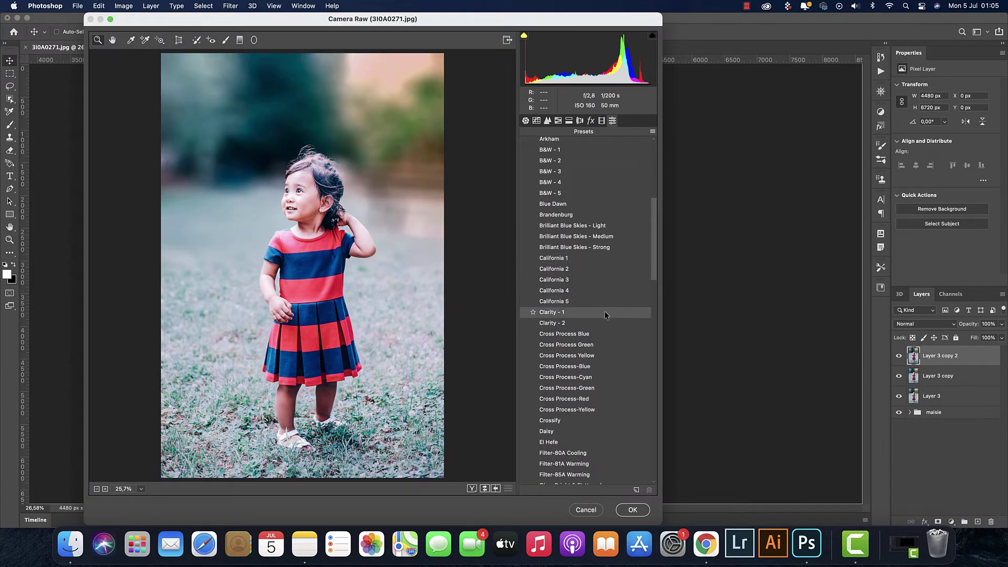
scroll(606, 305, "down", 5)
scroll(641, 346, "down", 15)
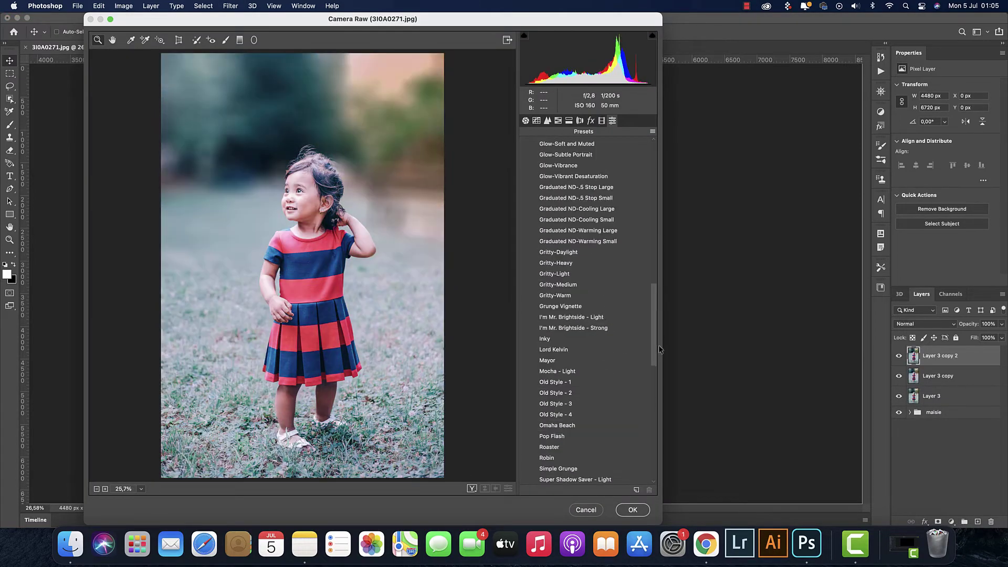
scroll(590, 424, "down", 3)
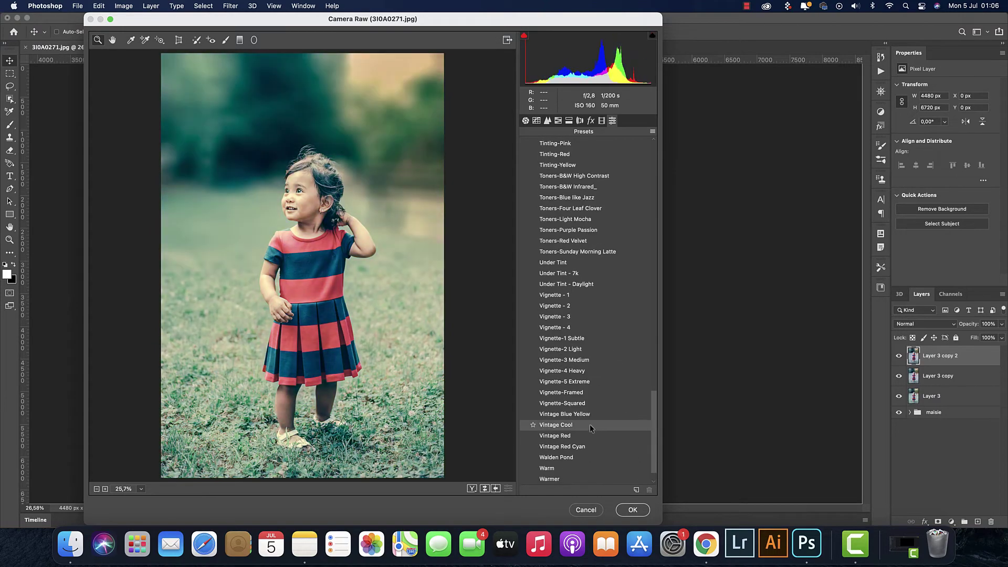
scroll(601, 280, "up", 10)
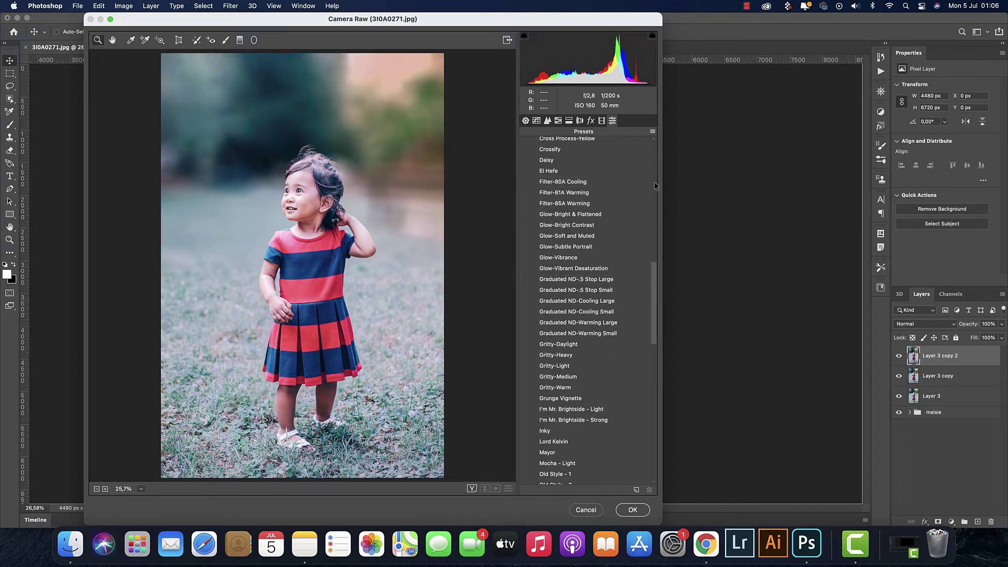
scroll(654, 182, "up", 3)
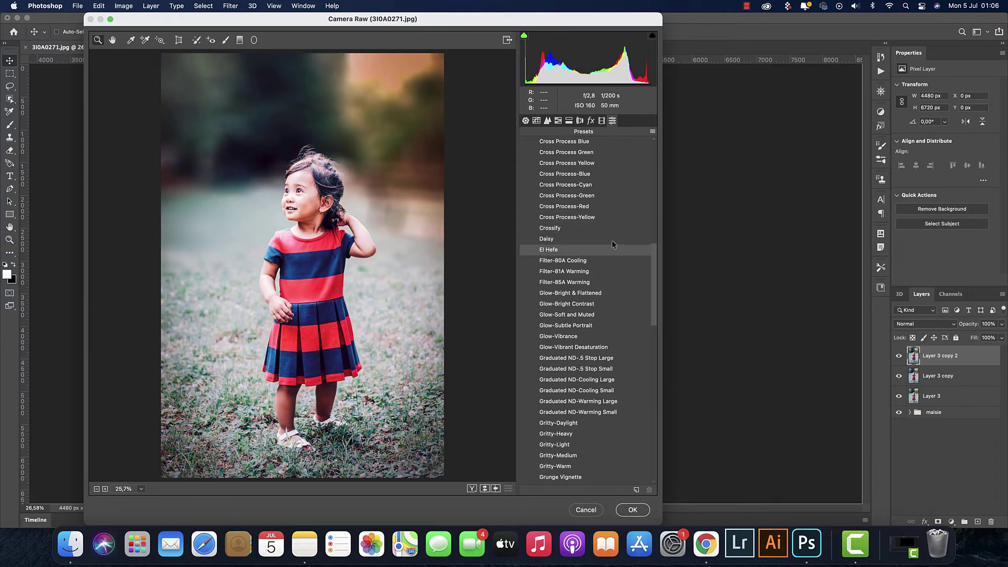
scroll(612, 240, "up", 3)
left_click(650, 187)
key("Return")
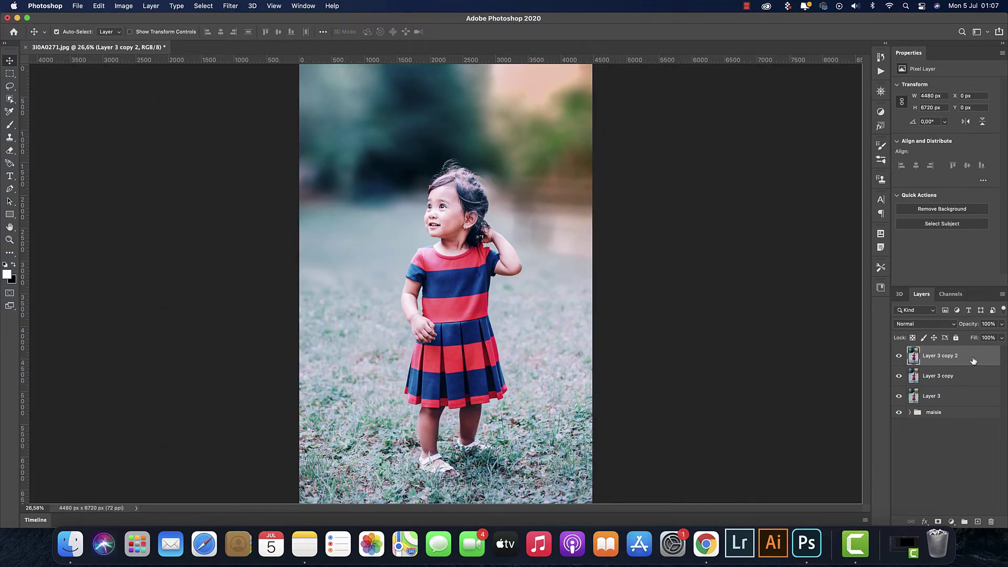
- Set Tint +11 and Whites -54 in Camera Raw, then add another copy on top
key("super+shift+a")
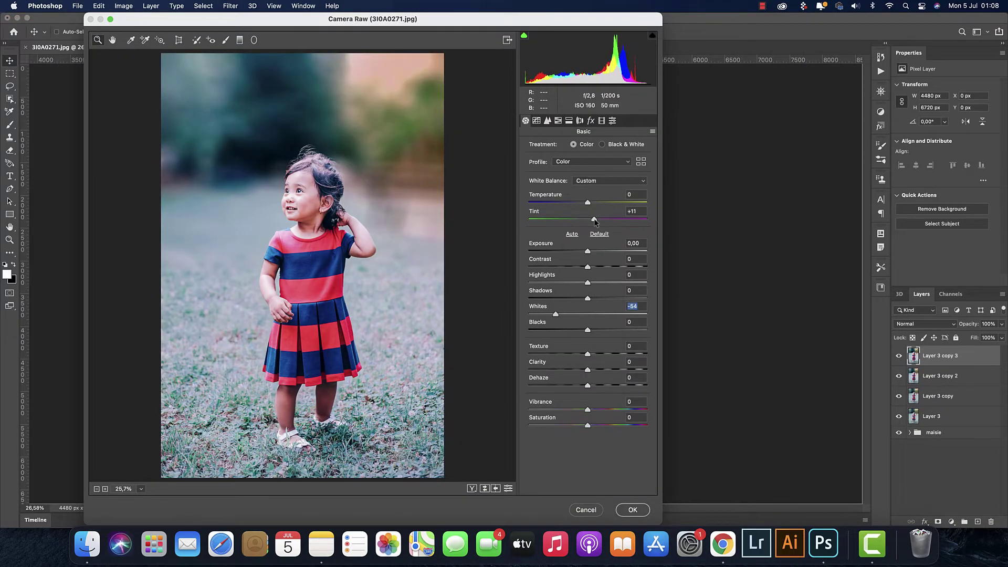
left_click(536, 120)
key("Return")
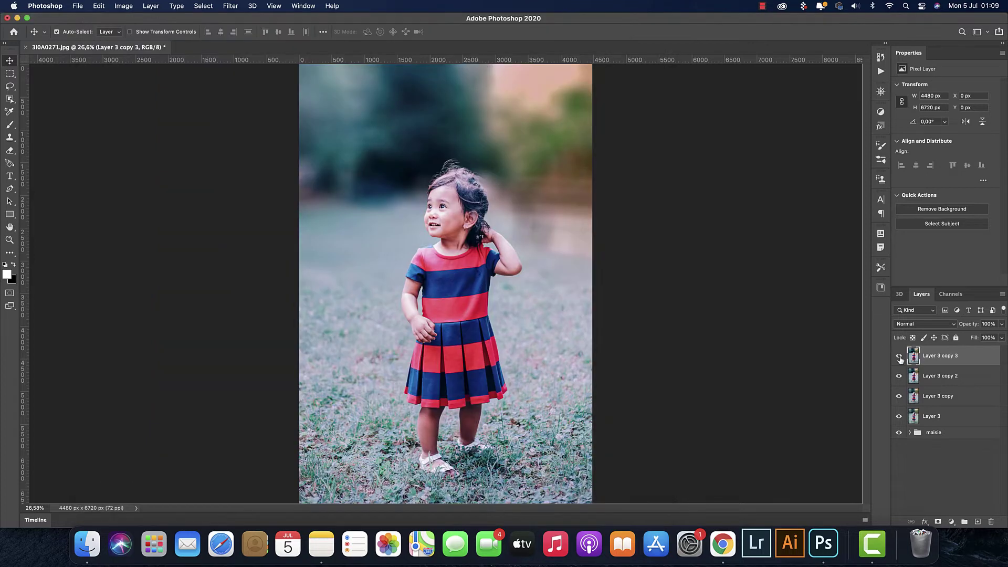
right_click(939, 375)
left_click(898, 404)
left_click(761, 6)
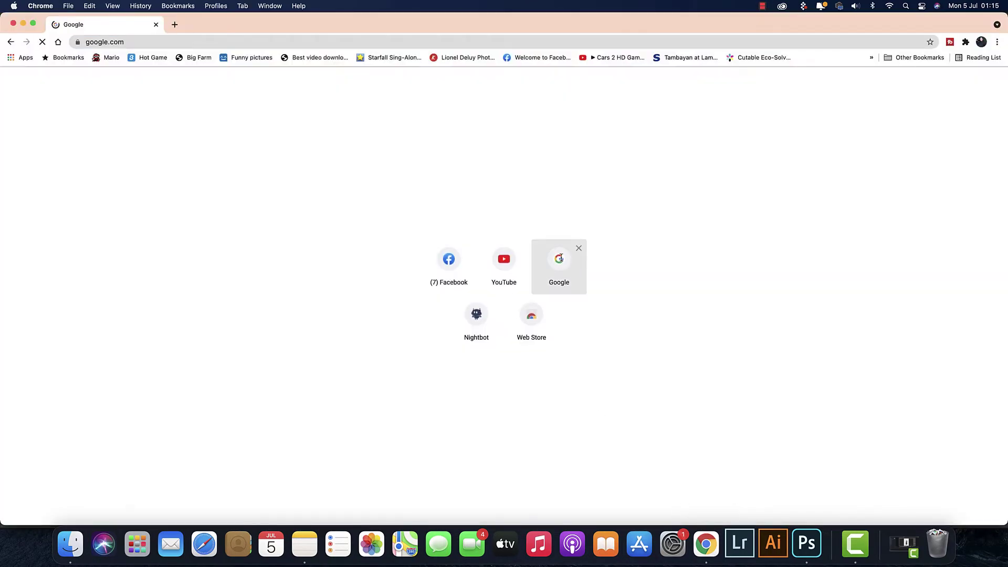
- Search Google Images for 'dust png'
type("dusy")
key("BackSpace")
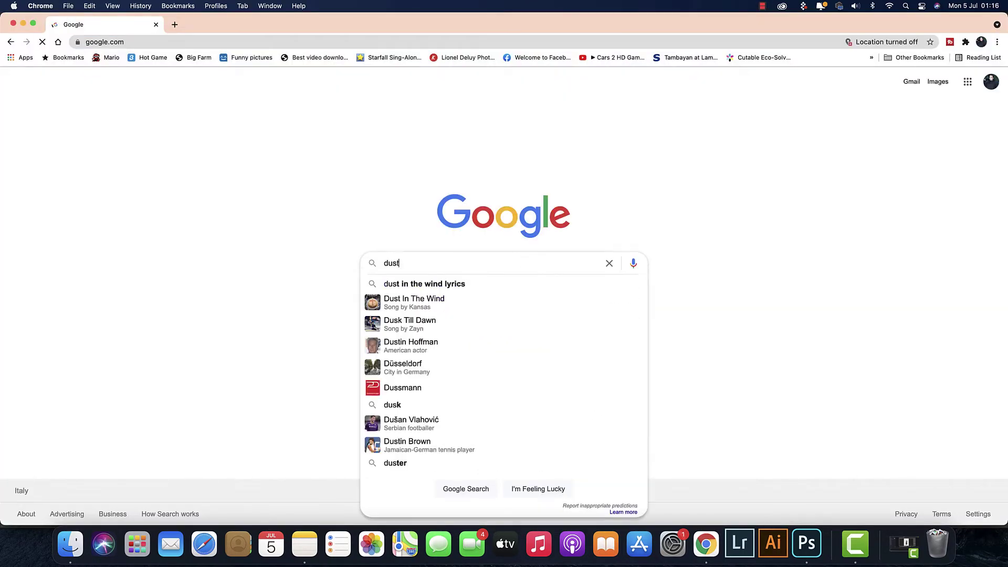
type("t png")
key("Return")
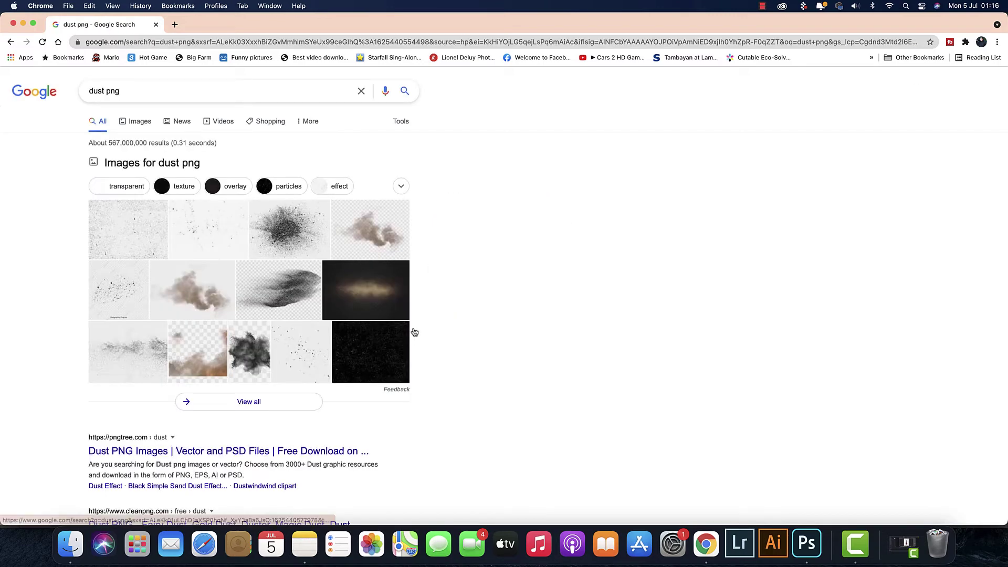
left_click(383, 352)
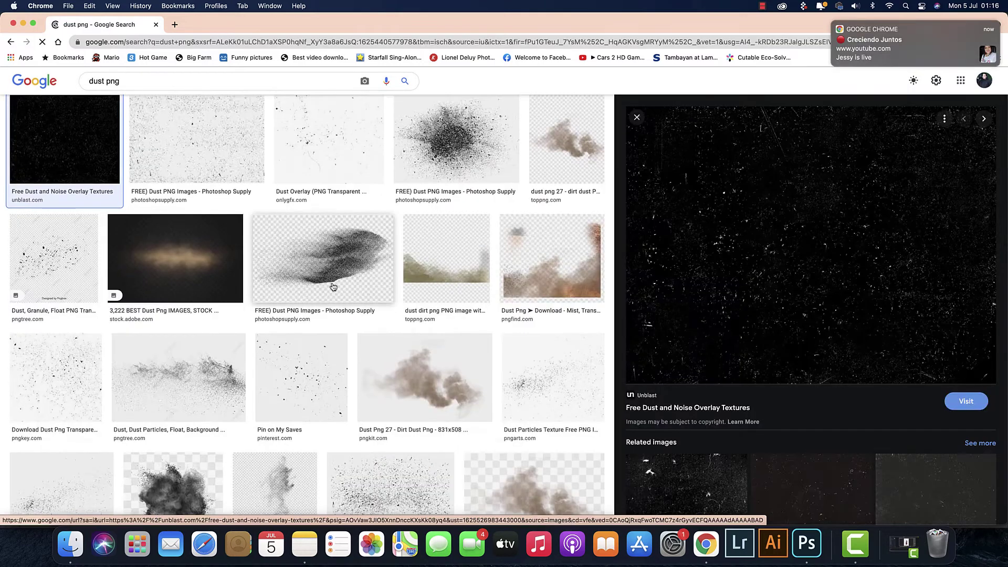
- Save a dark dust particle texture into the JASON folder on the JPM4T drive
scroll(747, 280, "down", 3)
left_click(934, 309)
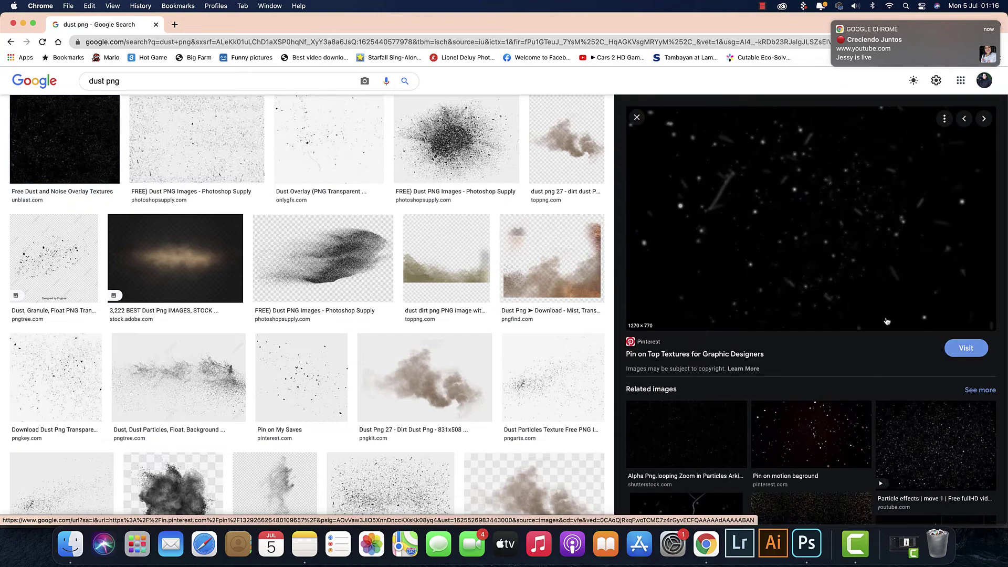
right_click(785, 231)
left_click(824, 344)
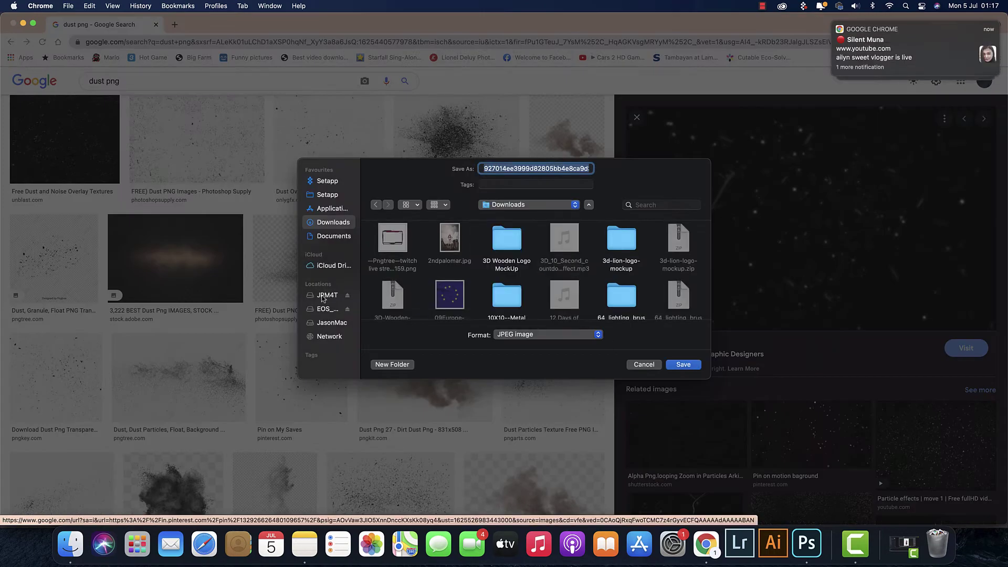
left_click(326, 295)
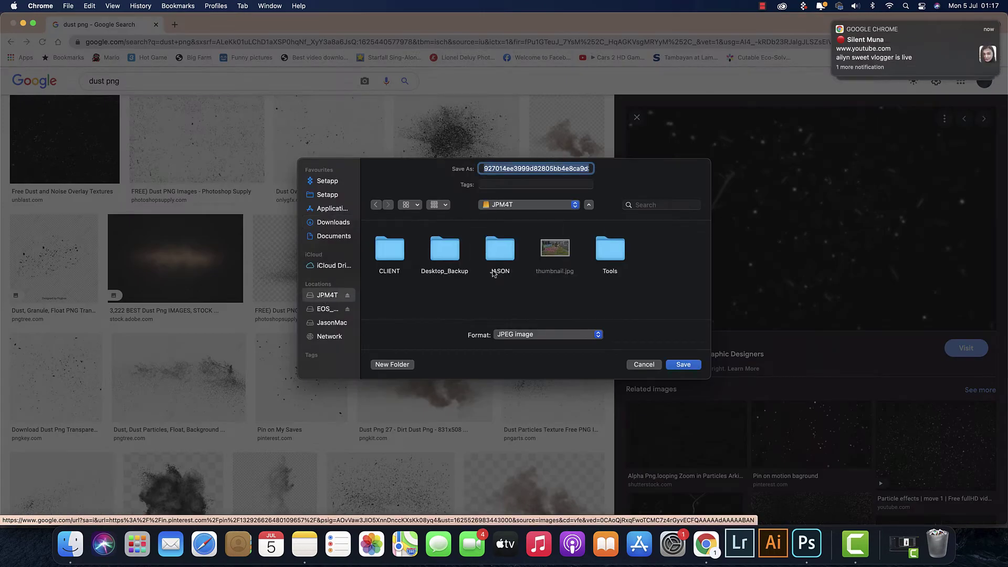
double_click(493, 273)
key("Return")
- Drag the saved dust image into the Photoshop photo and rotate it a quarter turn
left_click(73, 544)
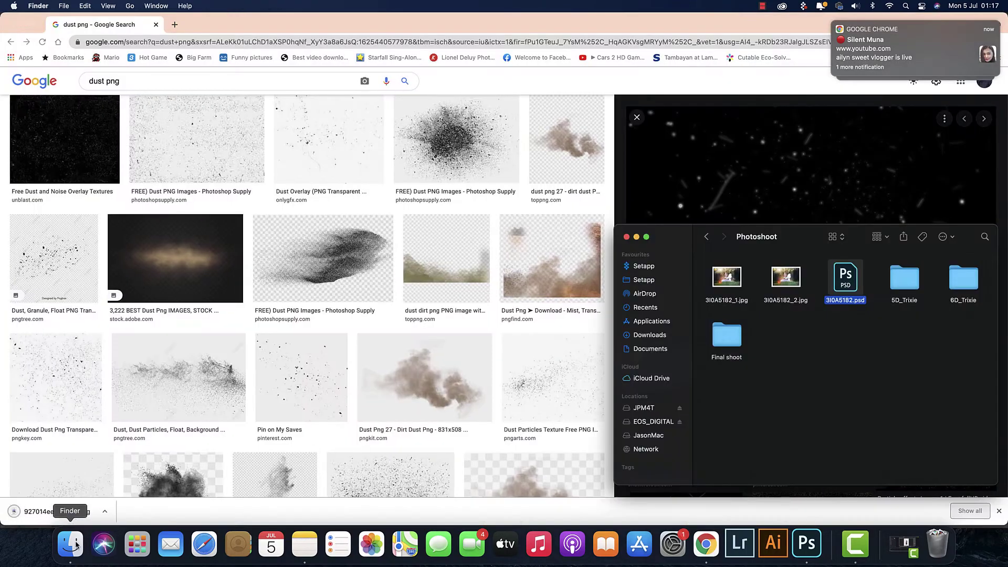
left_click(706, 236)
double_click(889, 279)
left_click(887, 278)
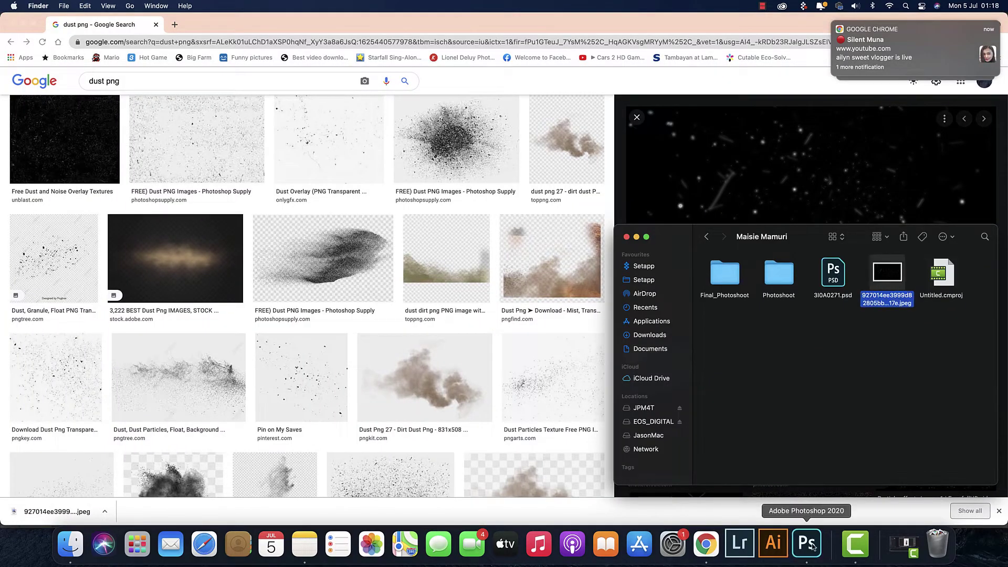
left_click(812, 545)
left_click_drag(446, 294, 303, 97)
key("super+t")
right_click(437, 247)
left_click(484, 425)
- Enlarge the dust layer over the photo, blend it in Screen mode, and apply Motion Blur
left_click_drag(325, 136, 607, 519)
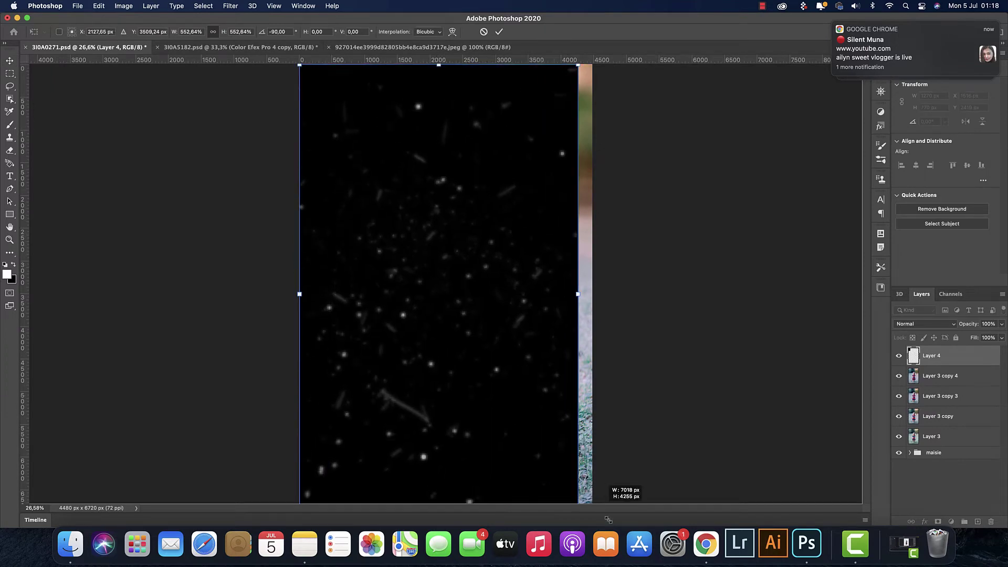
key("Return")
left_click(924, 324)
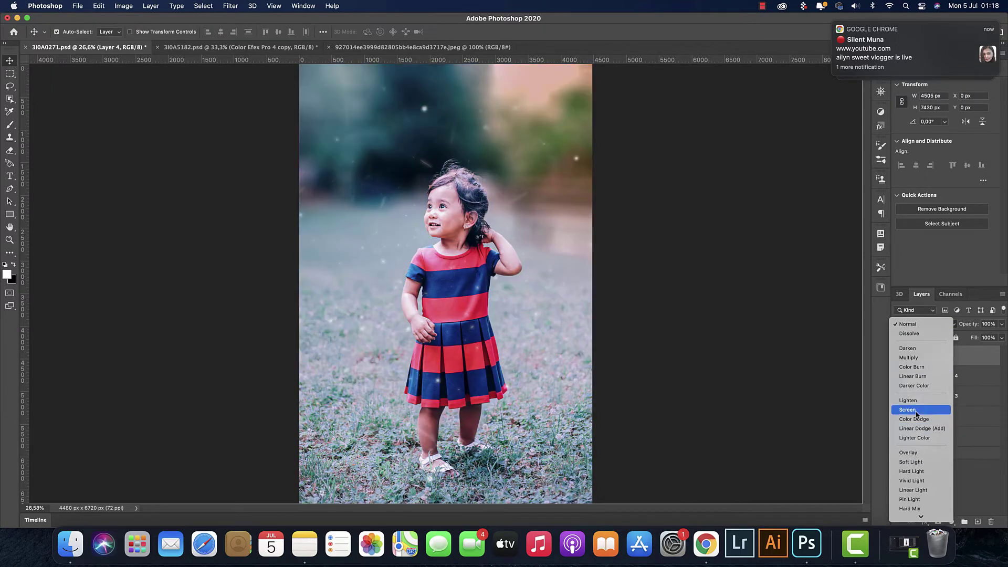
left_click(916, 414)
left_click(230, 5)
left_click(399, 174)
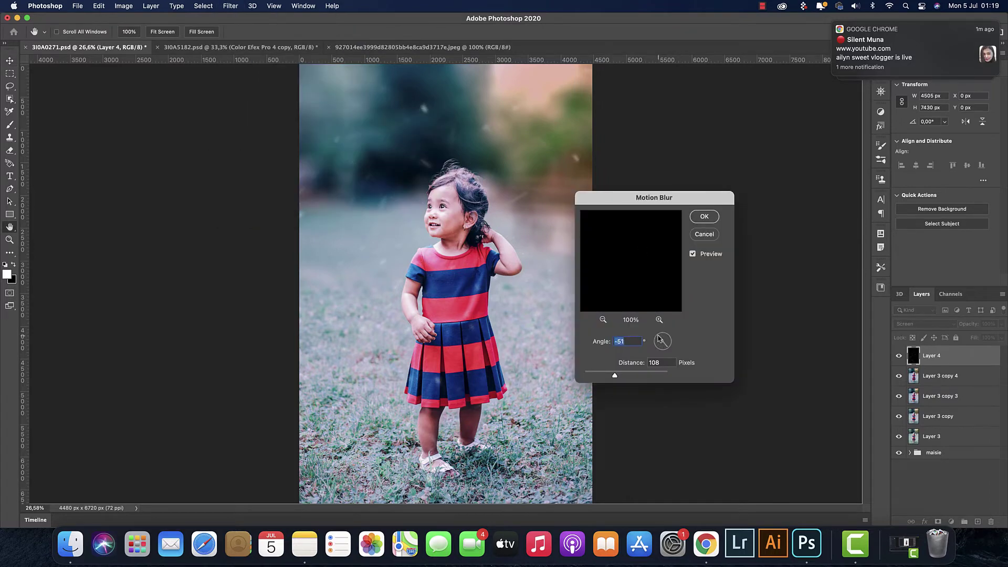
left_click(712, 217)
- Mask and soft-erase parts of the dust, group it as Dust, and delete extra Layer 5
left_click(938, 521)
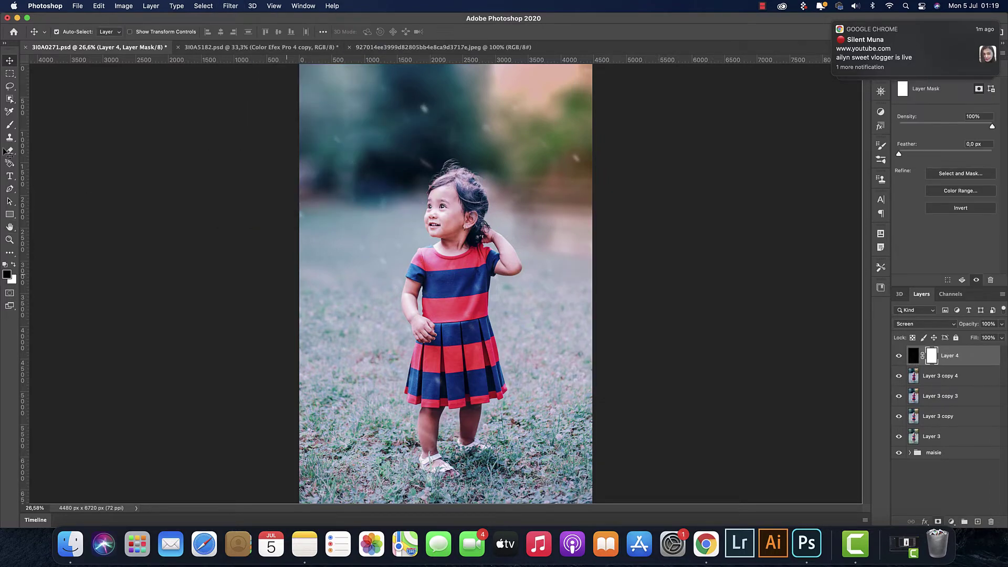
key("e")
left_click(72, 32)
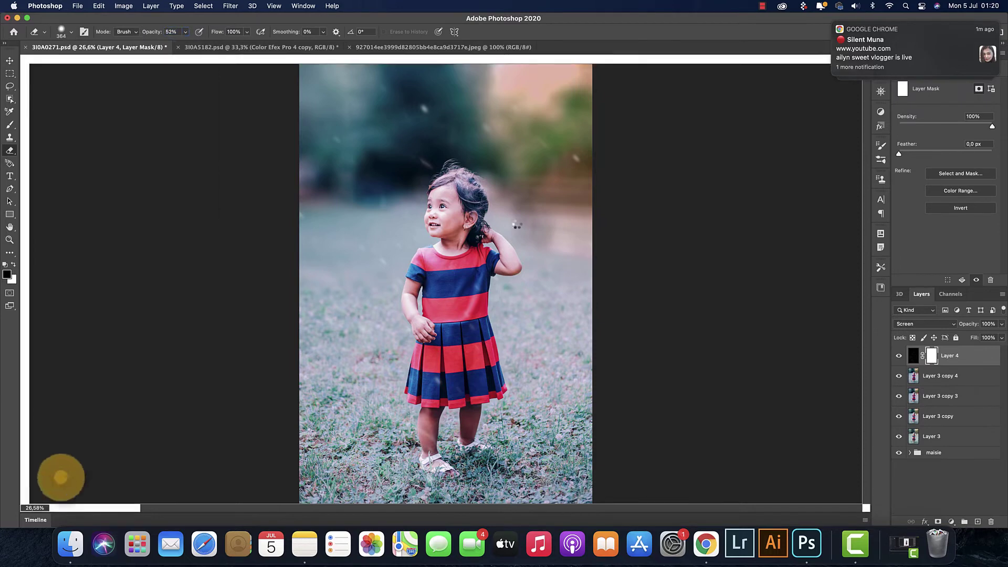
key("ctrl+r")
right_click(966, 357)
key("ctrl+g")
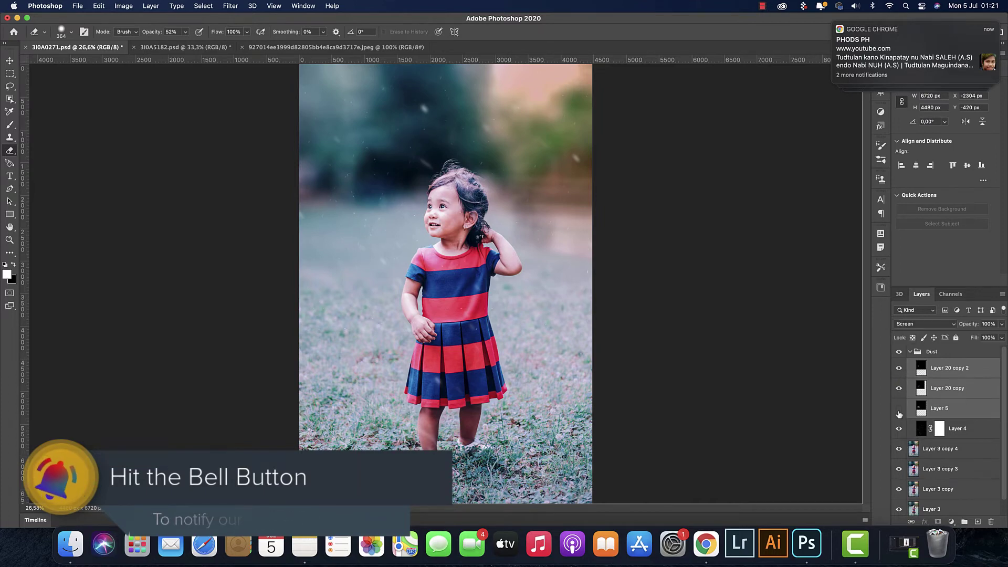
left_click_drag(940, 407, 991, 522)
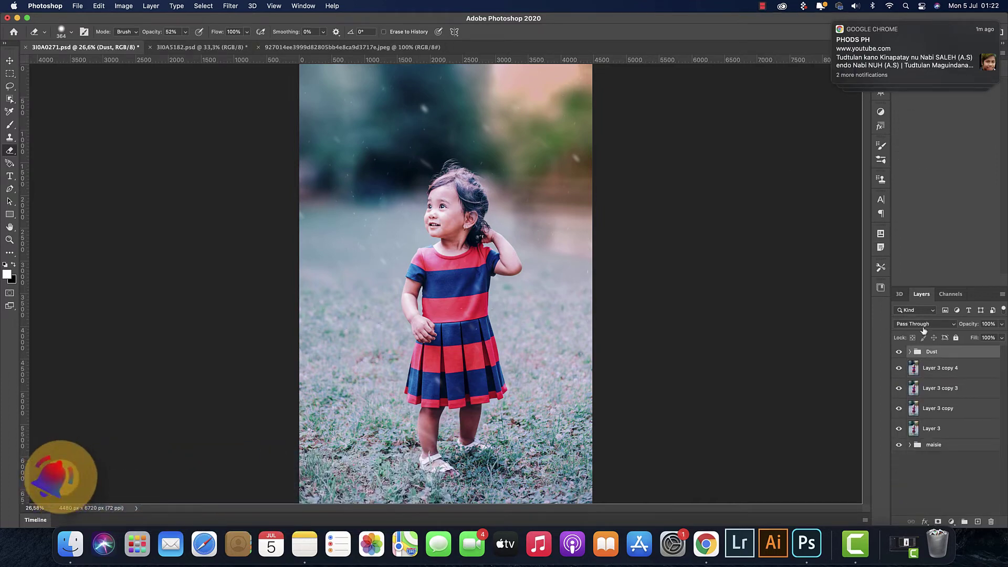
- Add a Gradient Map adjustment layer using a pink gradient from the Pastels presets
left_click(951, 521)
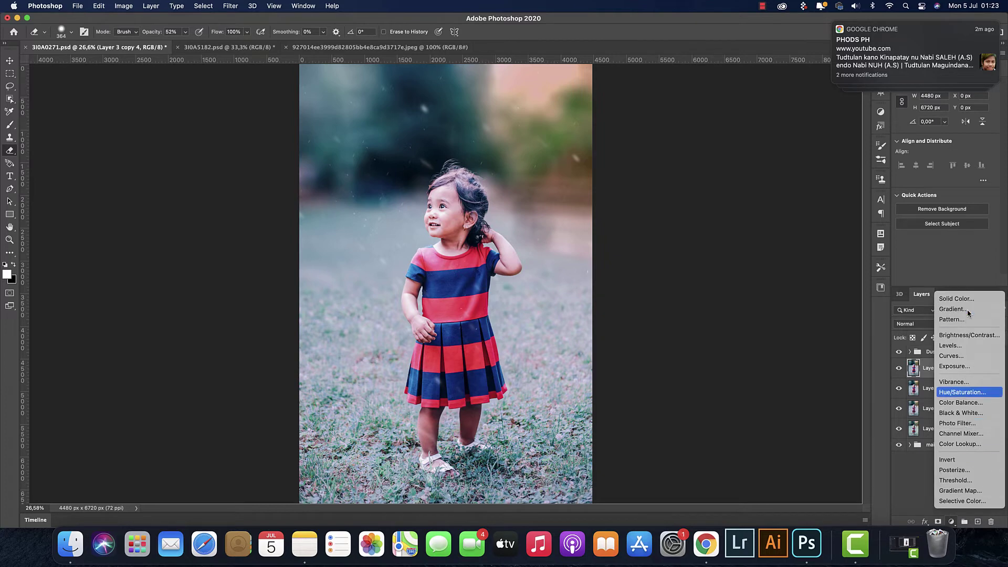
left_click(959, 490)
left_click(943, 88)
left_click(738, 278)
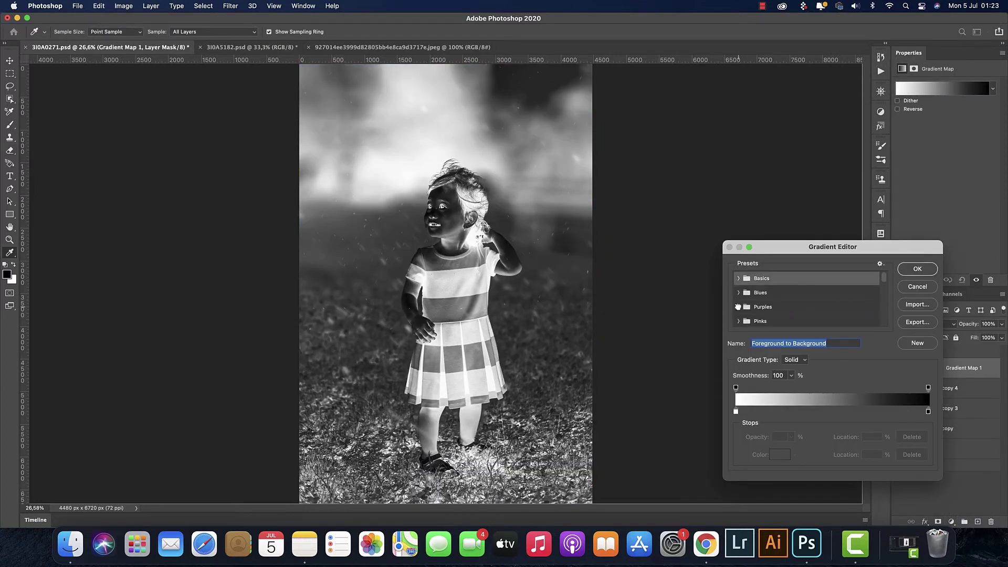
left_click(737, 306)
left_click(738, 307)
left_click_drag(885, 299, 885, 319)
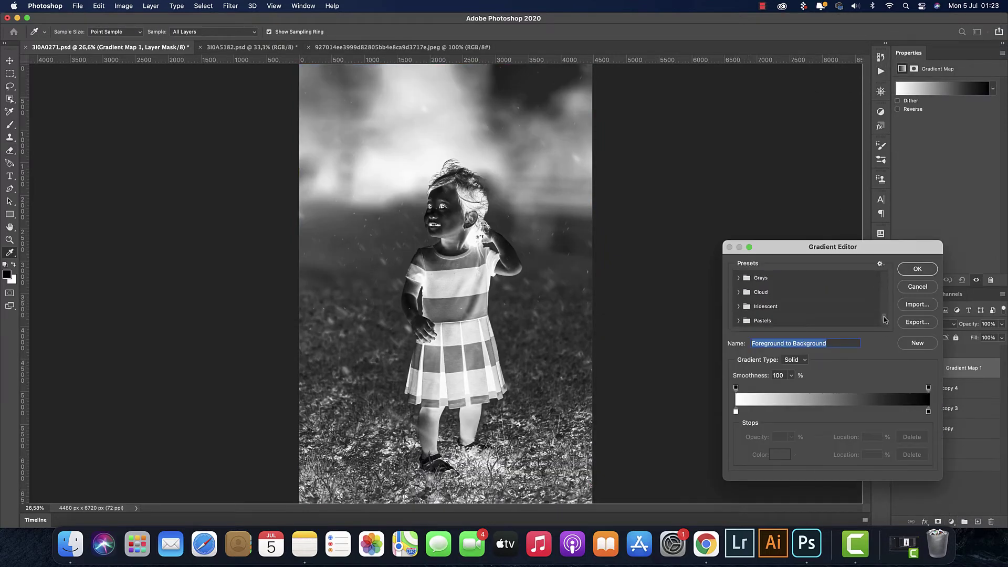
left_click(738, 321)
left_click(772, 319)
left_click(917, 269)
- Switch the gradient map to violet-to-orange and set its opacity to about 14%
left_click_drag(968, 324, 943, 328)
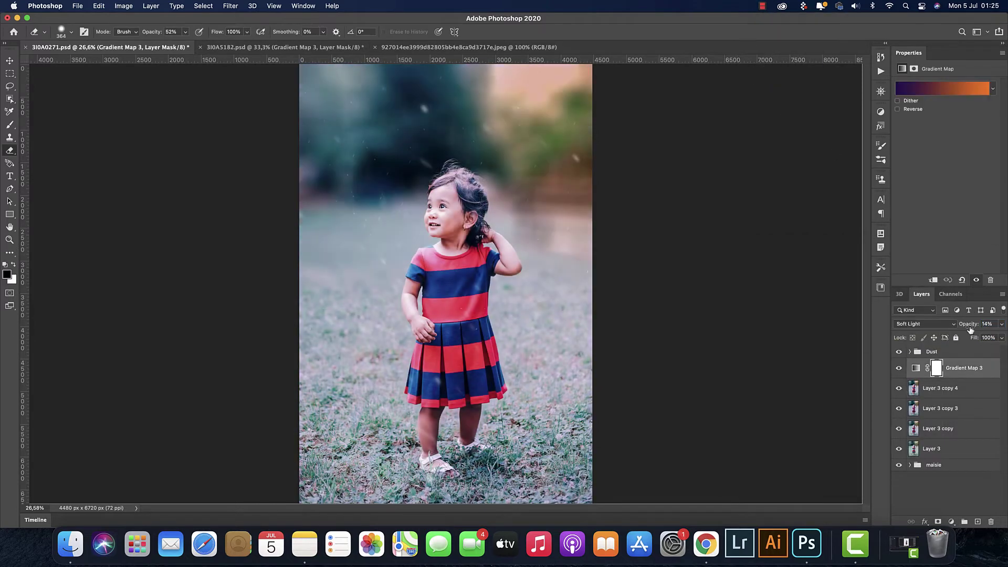
left_click(993, 89)
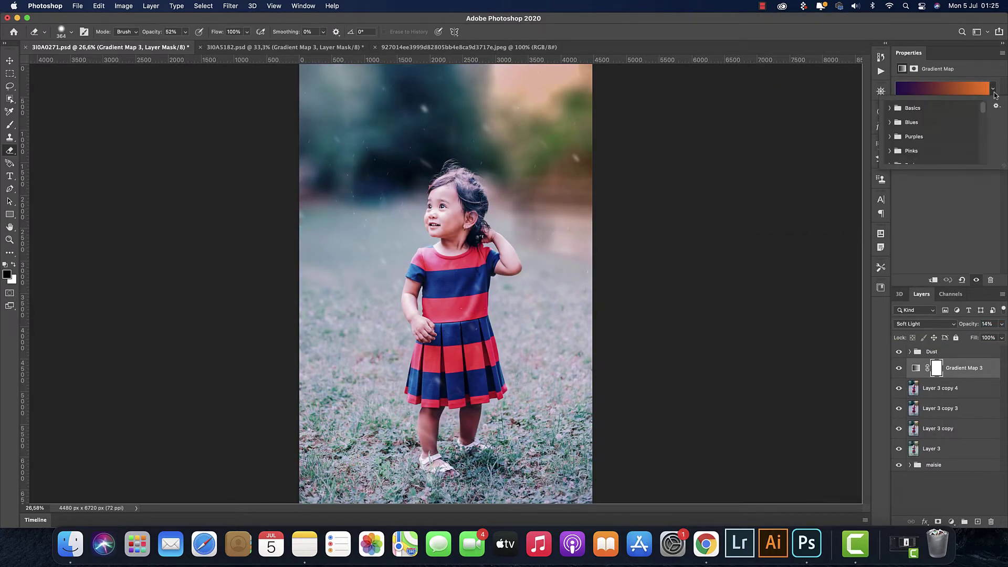
left_click(938, 89)
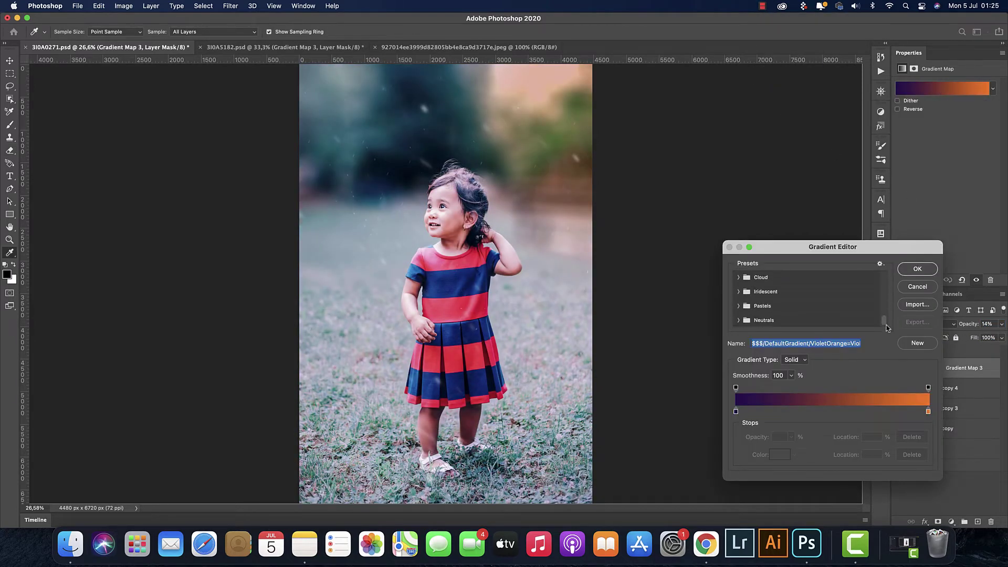
key("Return")
left_click_drag(966, 328, 968, 328)
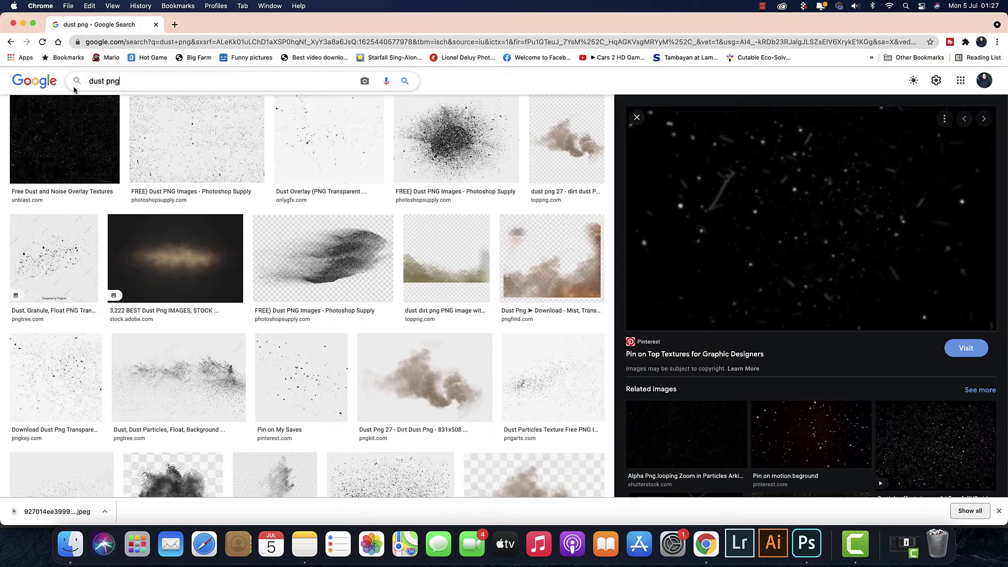
- Search Google Images for 'dragon fly png' and browse the results
type("dragon fly")
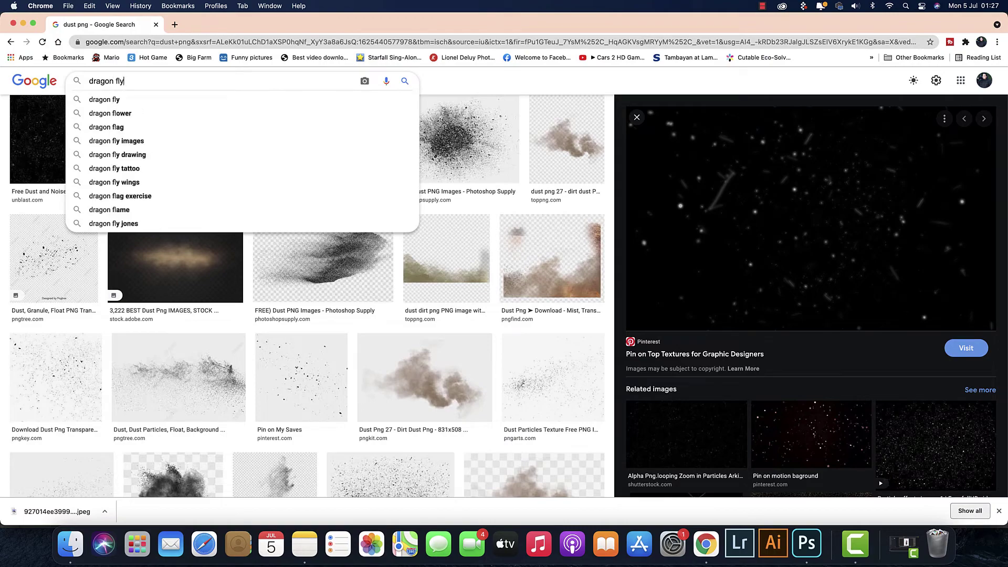
type(" png")
key("Return")
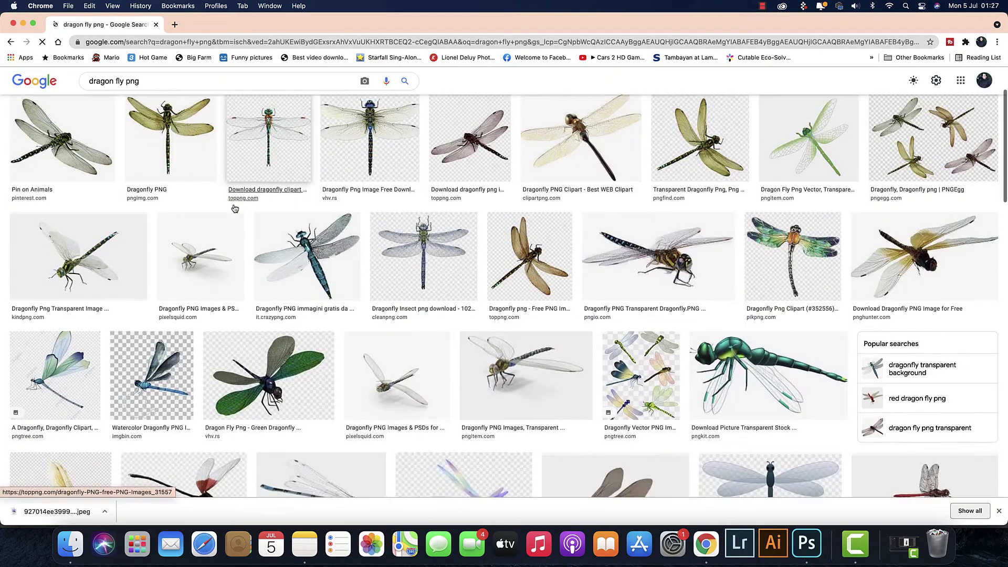
scroll(234, 209, "down", 5)
scroll(235, 209, "down", 5)
scroll(235, 208, "down", 5)
scroll(235, 208, "down", 5)
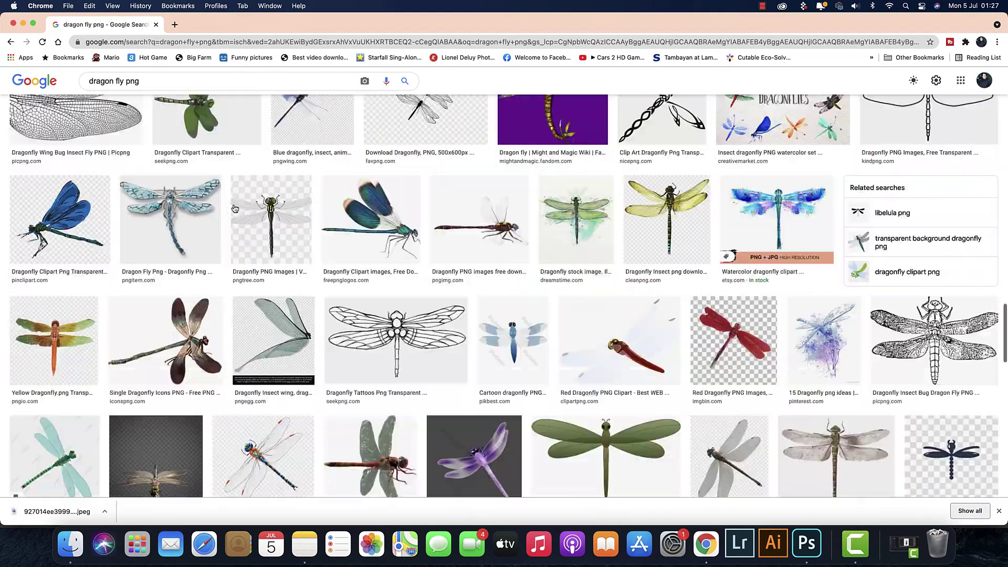
scroll(234, 208, "up", 20)
- Refine the search to 'dragon fly glow png' and preview the five glowing dragonflies image
left_click(126, 88)
type("glow")
key("Return")
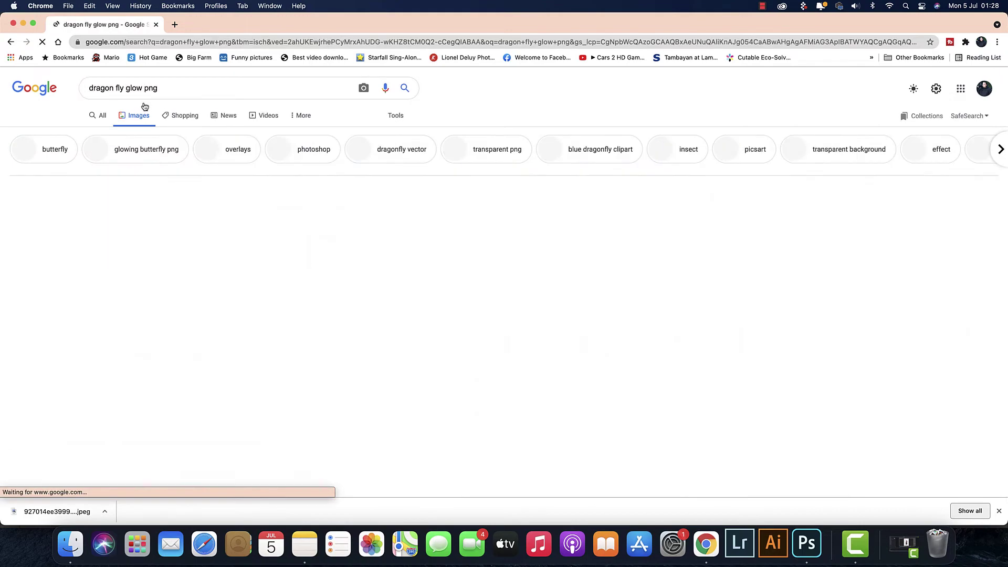
scroll(169, 160, "down", 2)
left_click(169, 160)
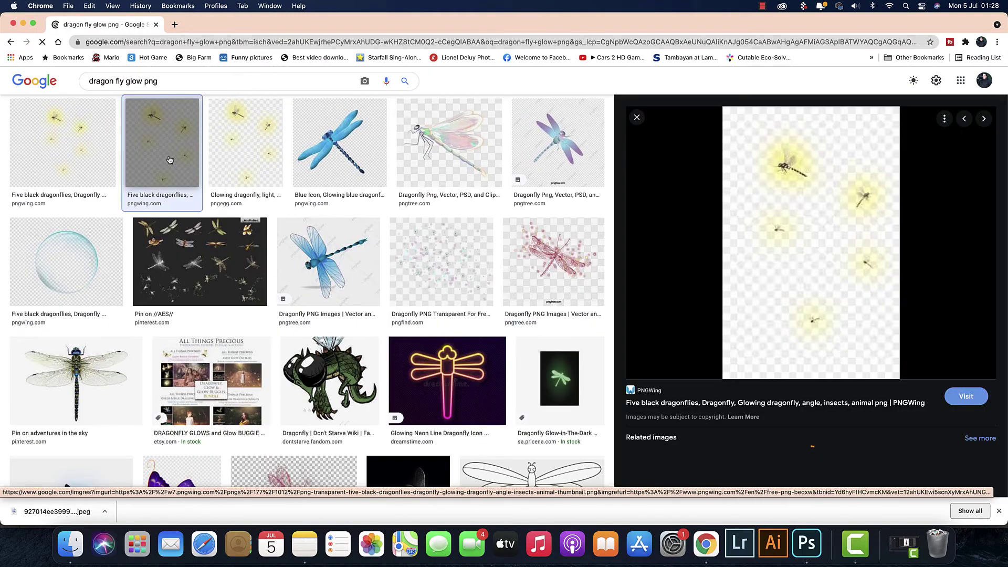
- Preview a related glowing image and check its image options
scroll(169, 159, "down", 2)
scroll(937, 411, "down", 5)
scroll(937, 411, "down", 3)
scroll(937, 411, "up", 5)
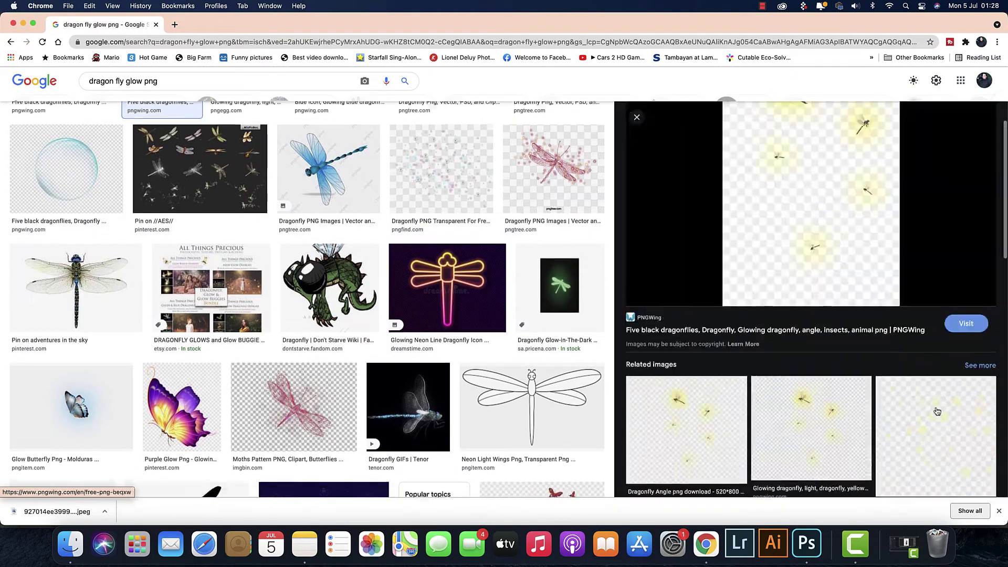
left_click(937, 411)
right_click(803, 223)
key("Escape")
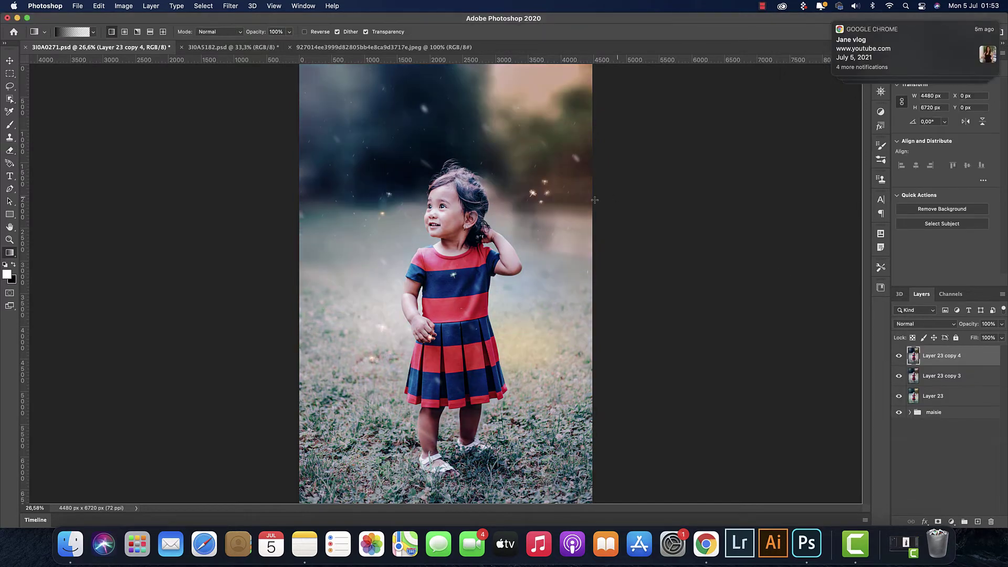
- Apply Topaz Clean 3's Skin Collection DeGrunge preset (Strength 2, Threshold 0.98, Radius 16) to Layer 23 copy 4
left_click(230, 5)
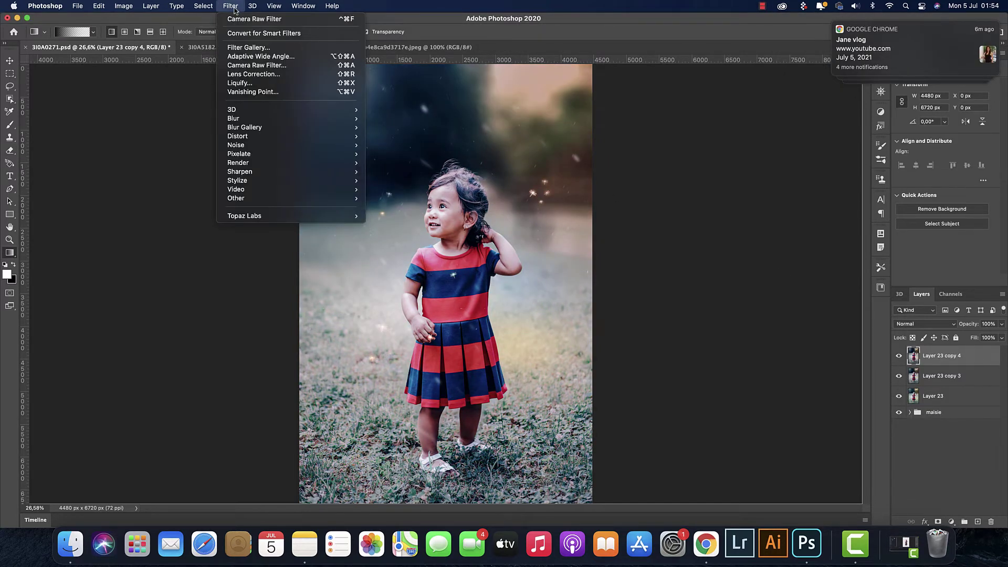
mouse_move(244, 215)
left_click(385, 216)
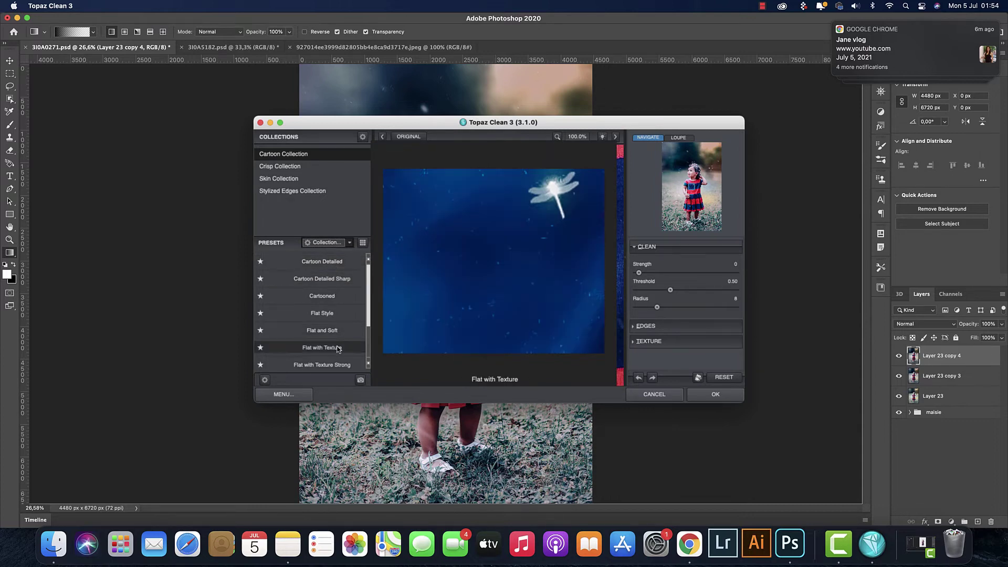
left_click_drag(366, 306, 366, 343)
left_click(291, 166)
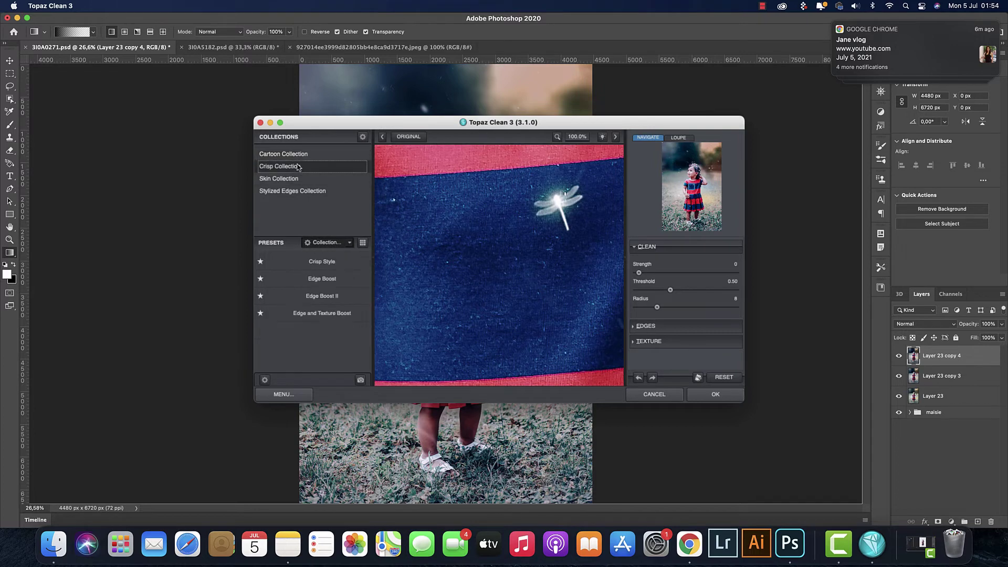
left_click(299, 179)
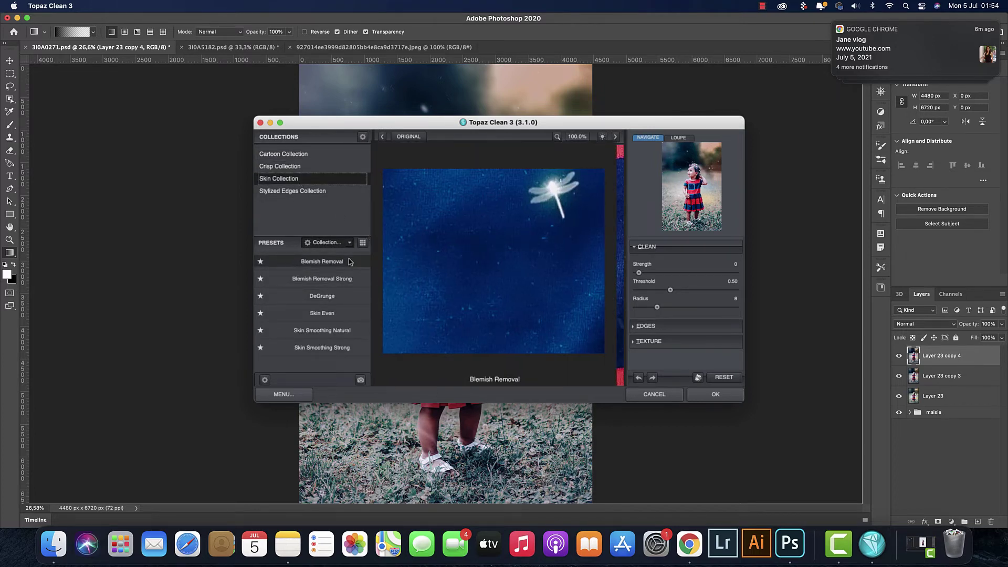
left_click(340, 296)
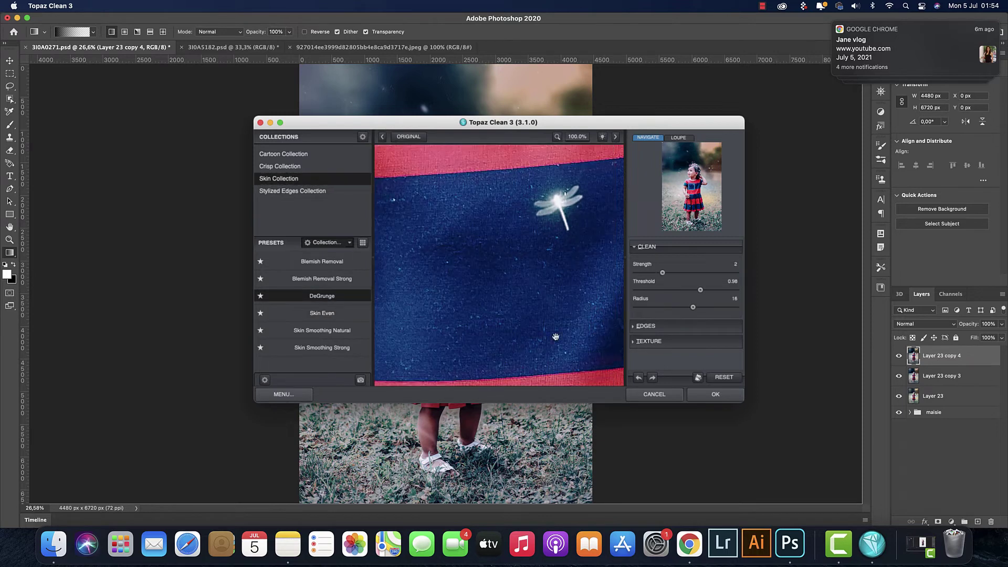
left_click(708, 398)
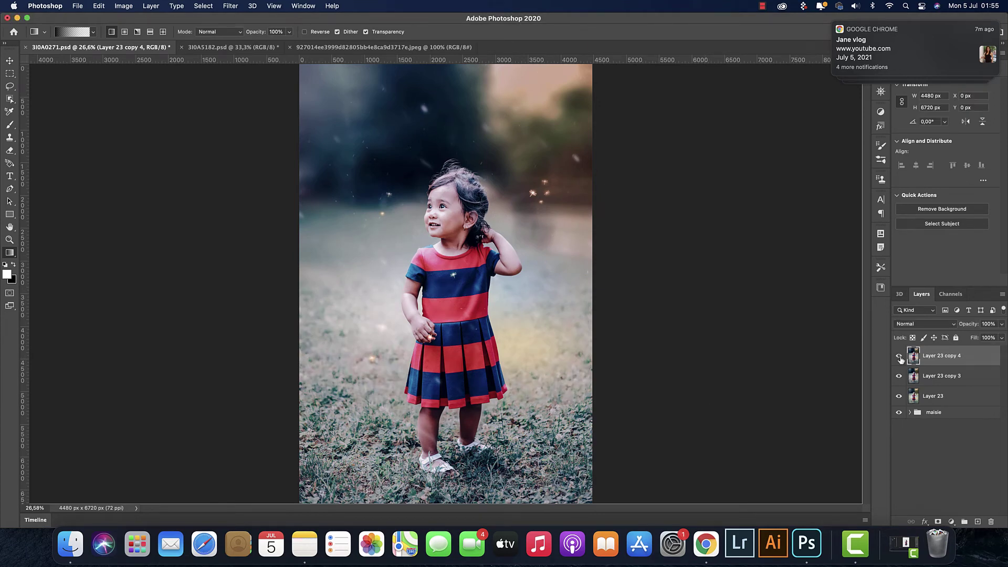
- Set the cleaned layer to 45% opacity, merge it down, and duplicate the merged layer
left_click_drag(965, 324, 936, 331)
key("Return")
right_click(981, 381)
left_click(960, 368)
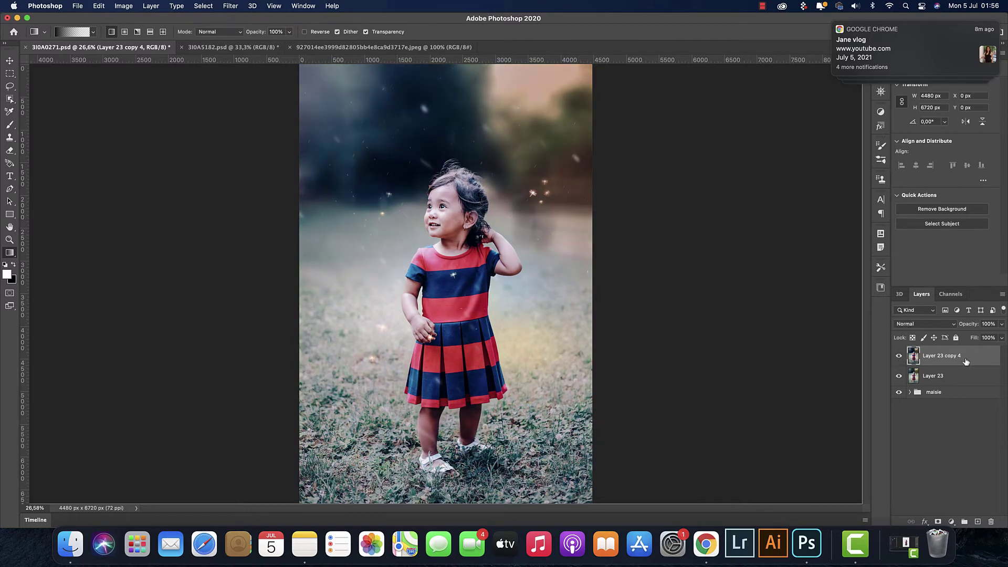
left_click_drag(965, 362, 979, 522)
- Grade the duplicate in Camera Raw with the Brilliant Blue Skies - Medium preset
key("ctrl+super+f")
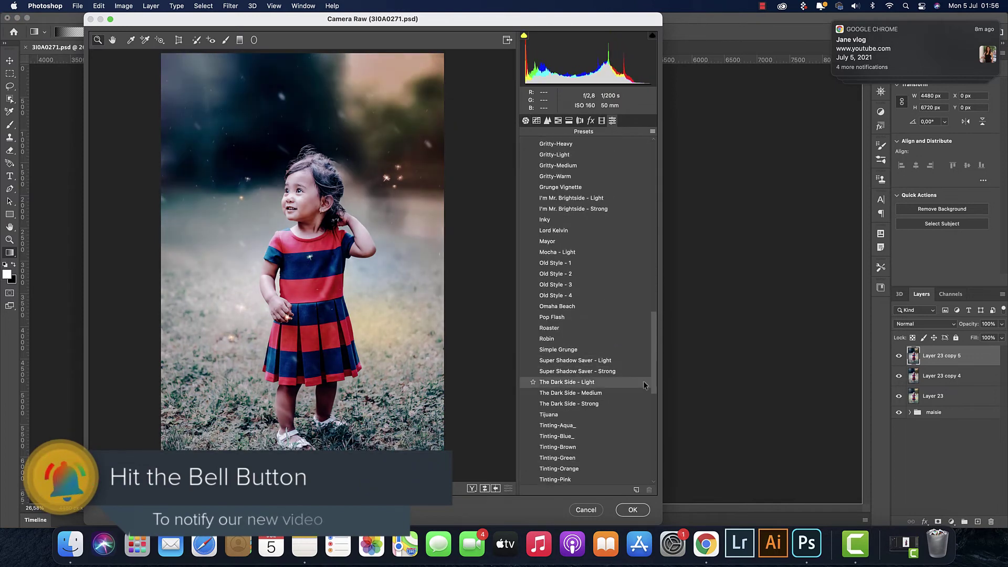
scroll(638, 315, "up", 10)
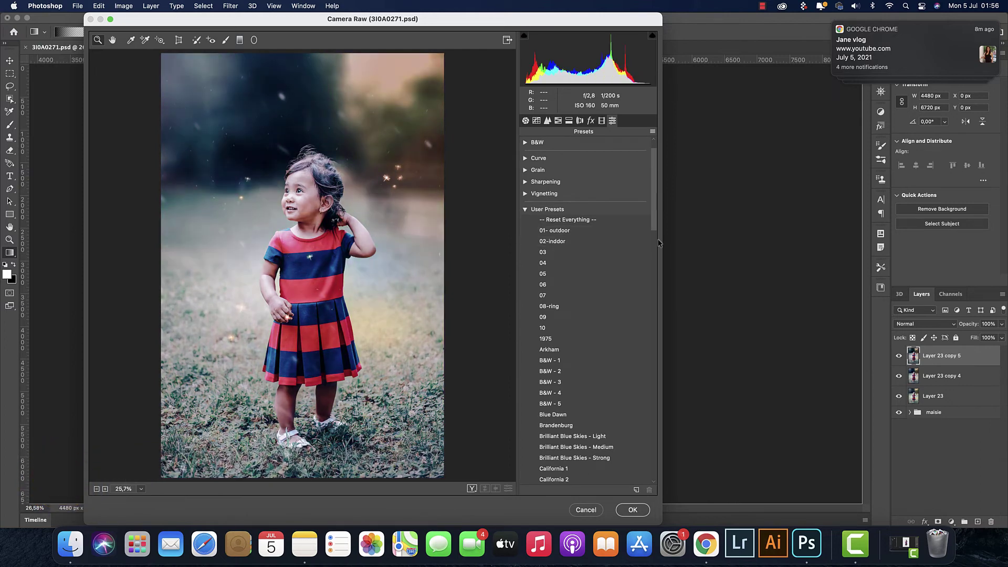
scroll(657, 228, "down", 5)
scroll(657, 227, "down", 5)
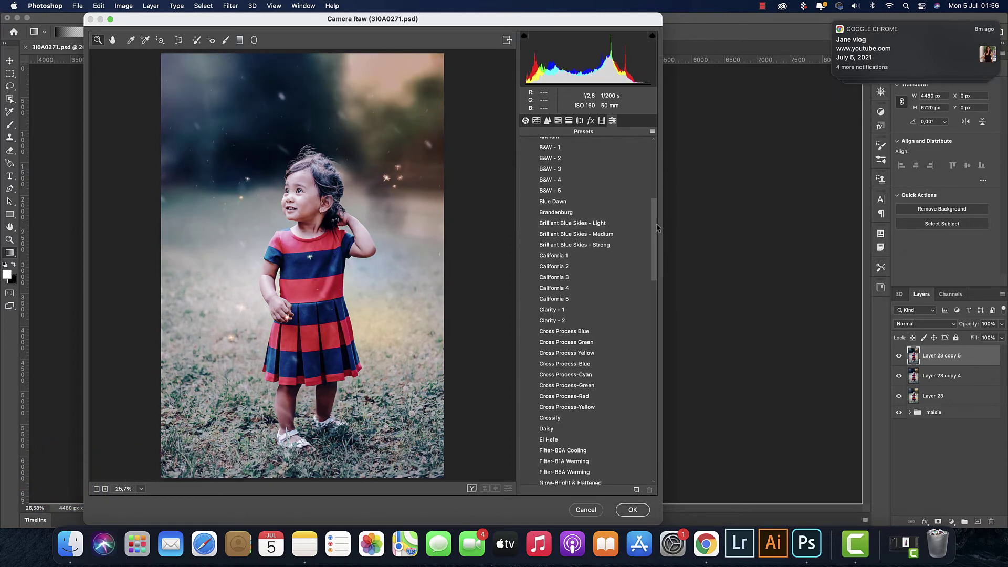
mouse_move(576, 234)
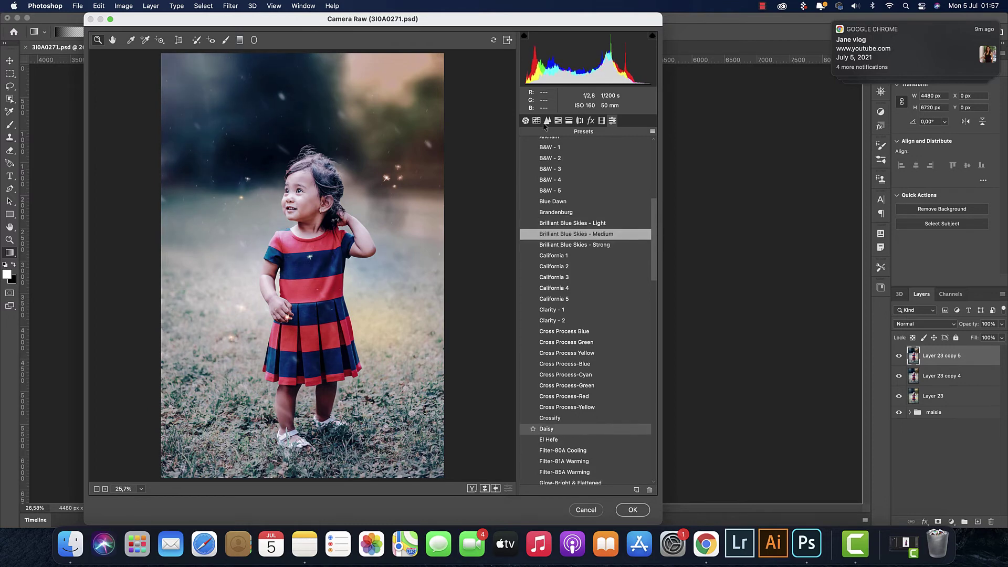
key("super+alt+3")
left_click(636, 510)
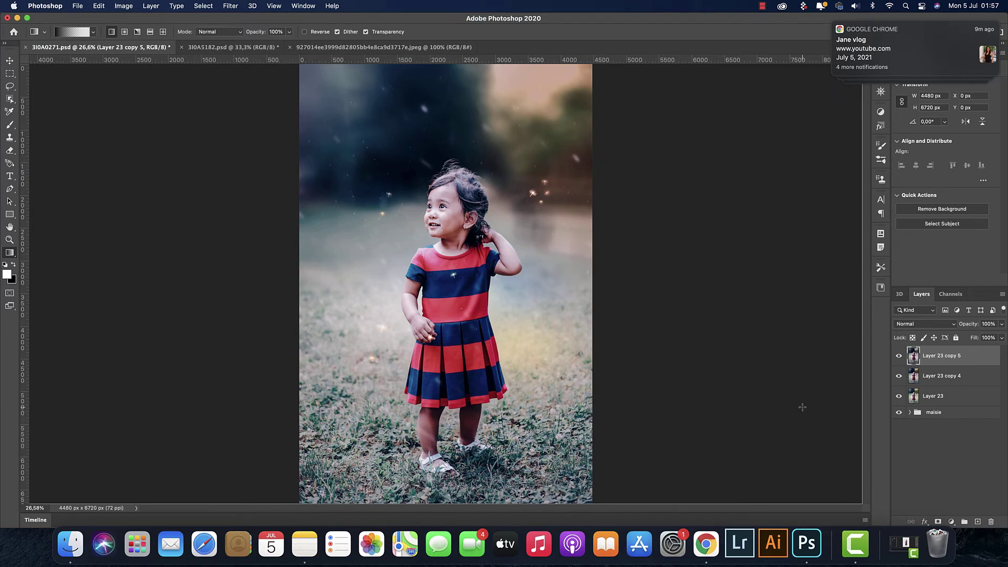
- Zoom in to 50% on the girl's face, then fit the photo on screen
key("z")
left_click(452, 213)
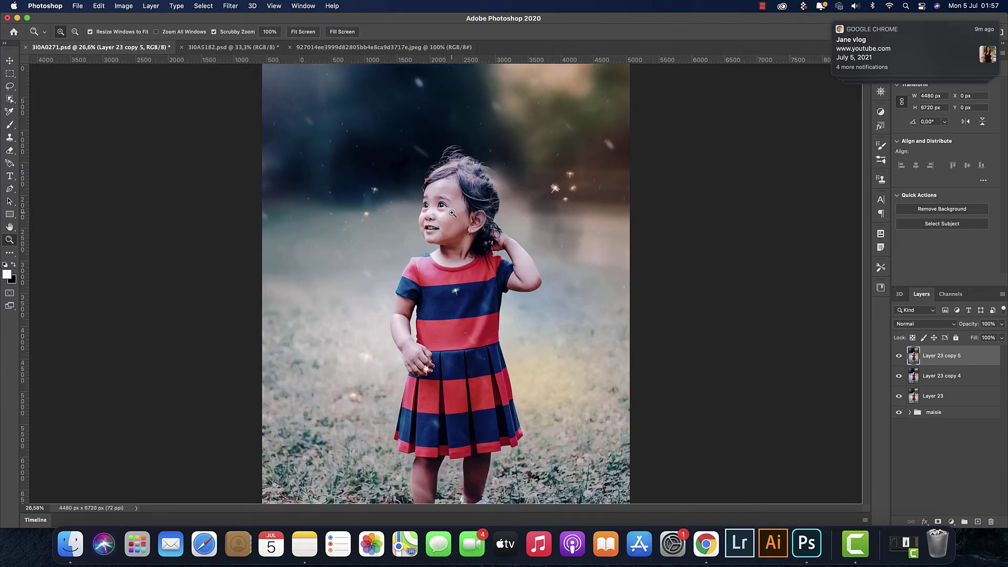
left_click(452, 213)
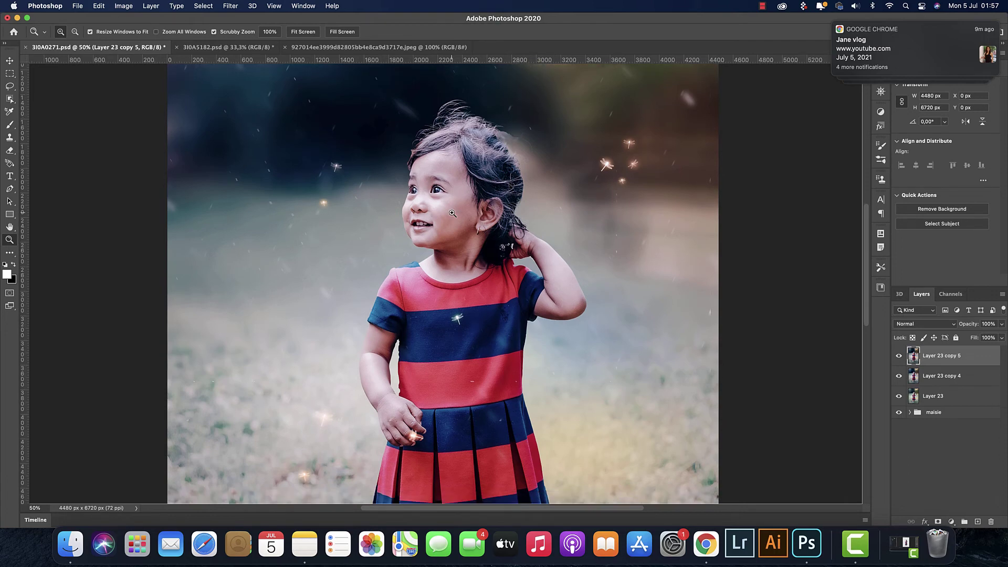
right_click(451, 213)
left_click(456, 218)
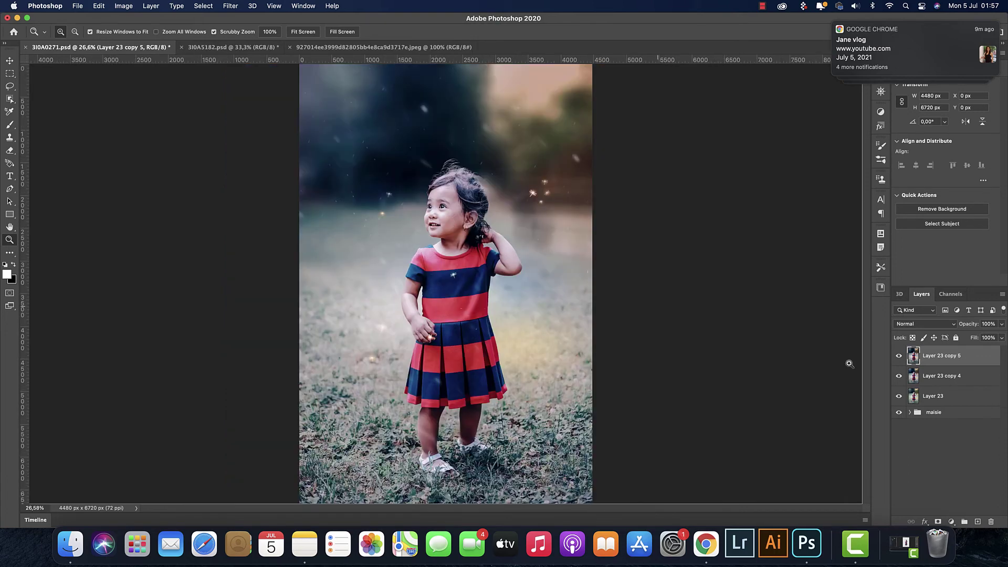
- Compare Layer 23 copy 5 and copy 4 by toggling visibility, leaving copy 4 hidden
left_click(898, 376)
left_click(899, 356)
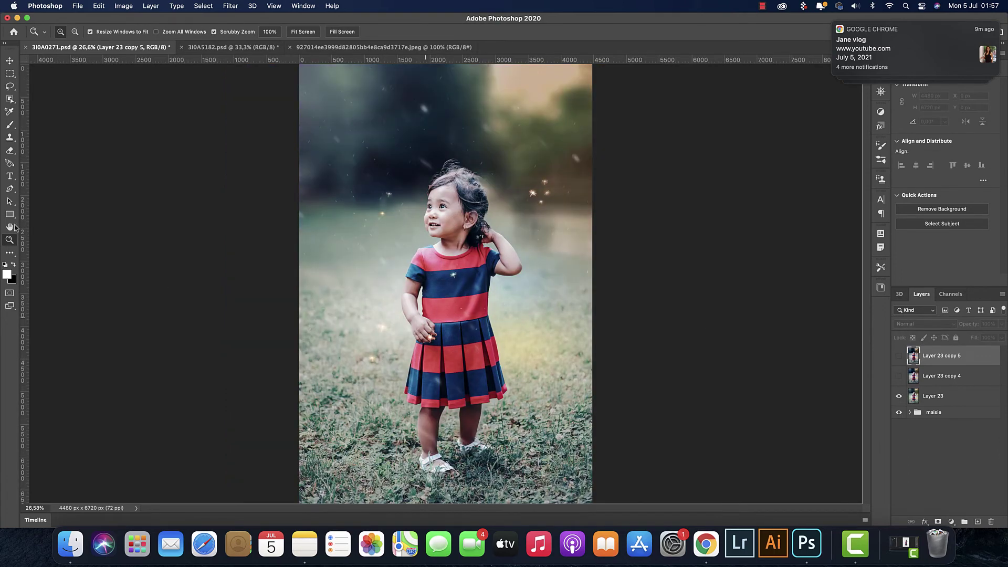
left_click(445, 308)
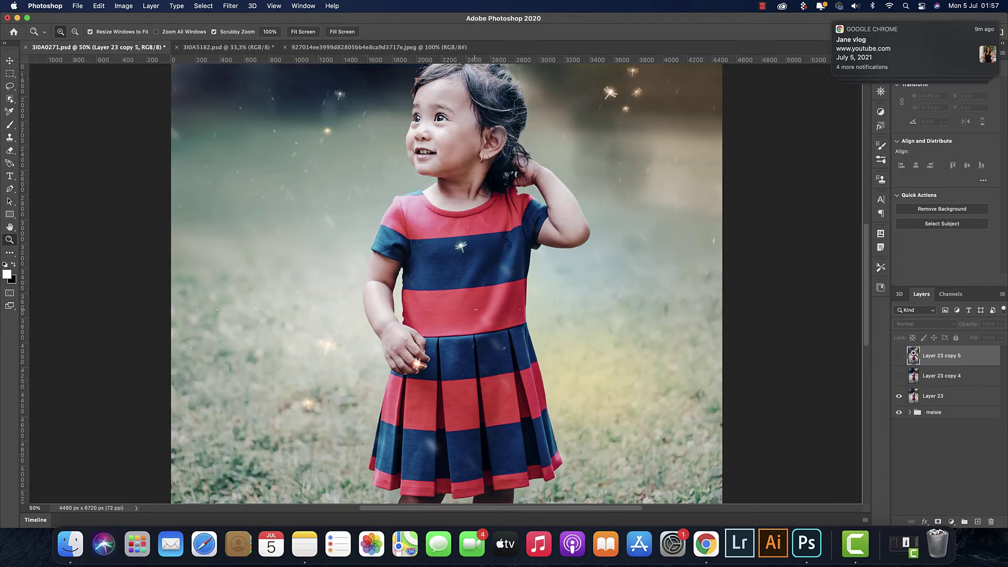
left_click(898, 356)
left_click(899, 356)
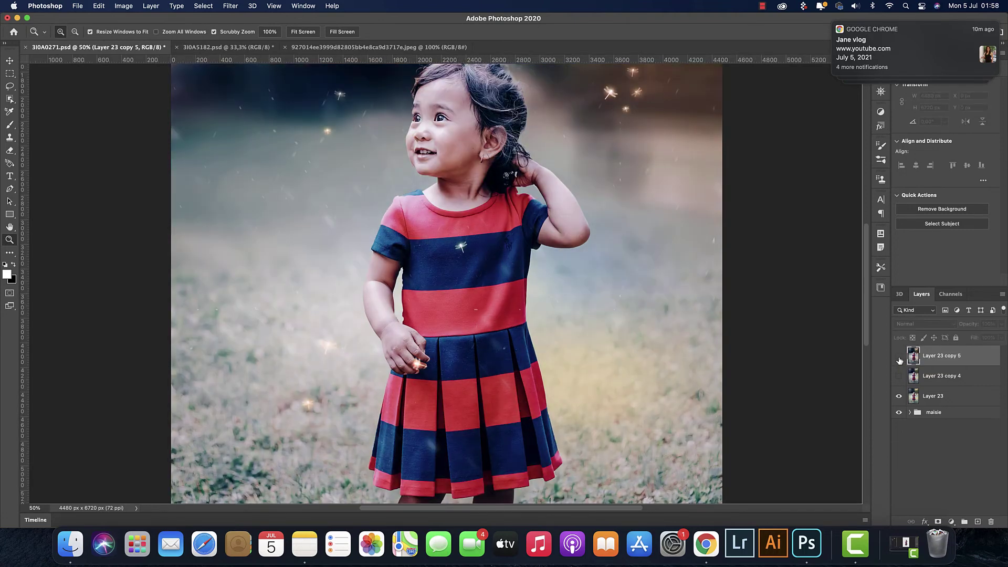
left_click(899, 355)
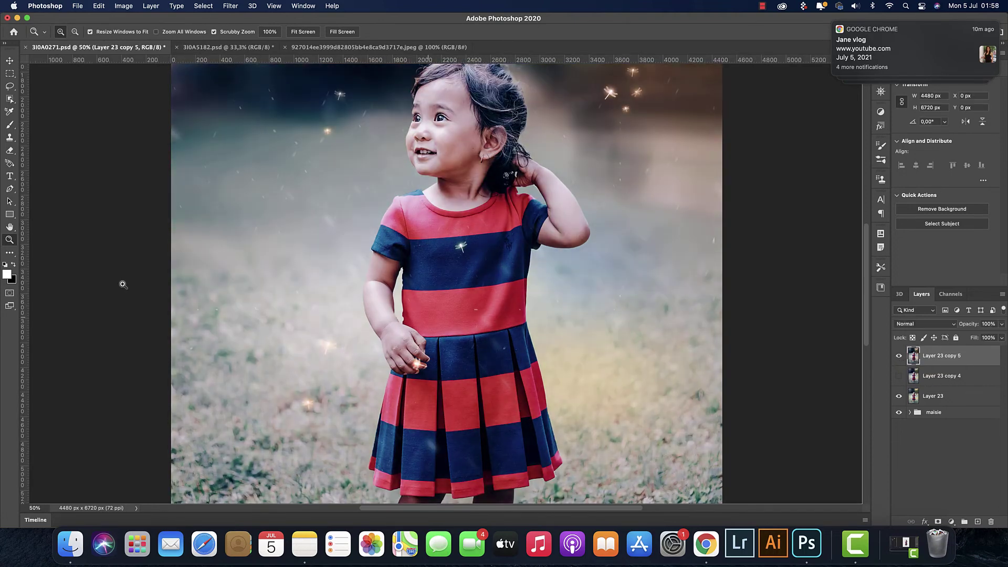
right_click(181, 277)
left_click(191, 277)
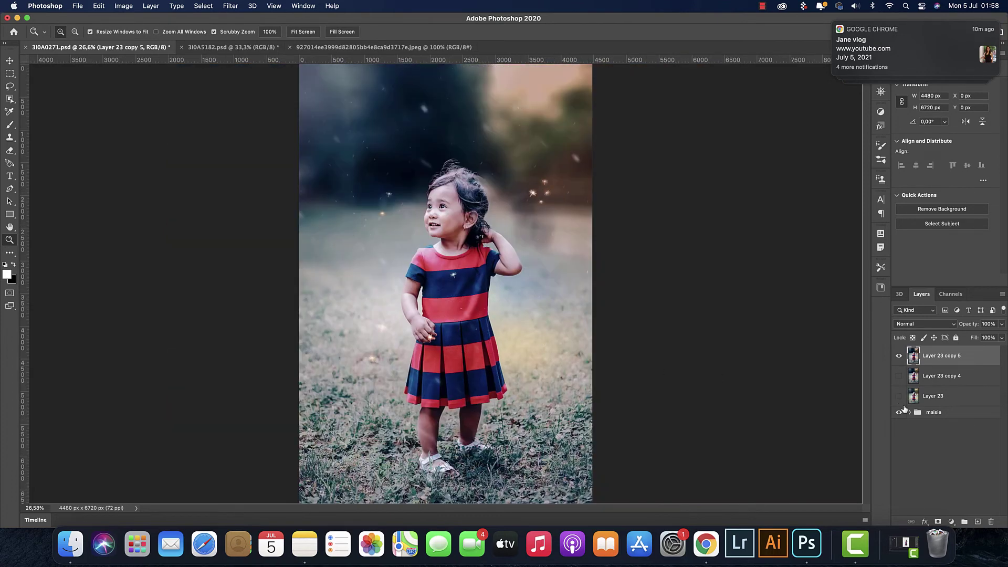
left_click(905, 412)
- Move Layer 0 copy out of the maisie group to sit just above it
scroll(945, 452, "down", 5)
left_click(985, 512)
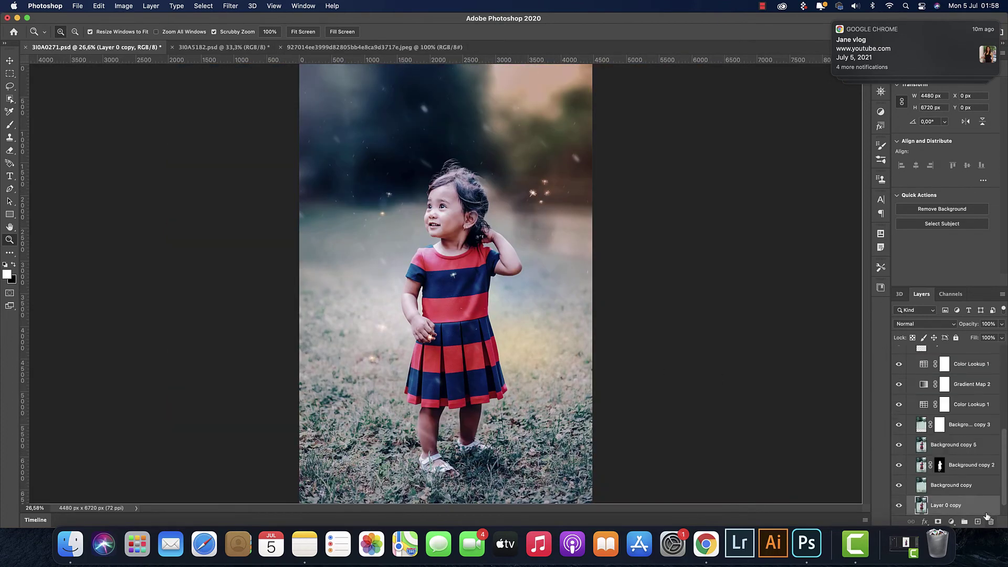
left_click_drag(987, 516, 969, 405)
- Toggle Layer 23 copy 5 off and on twice to compare edited and original photo
left_click(899, 356)
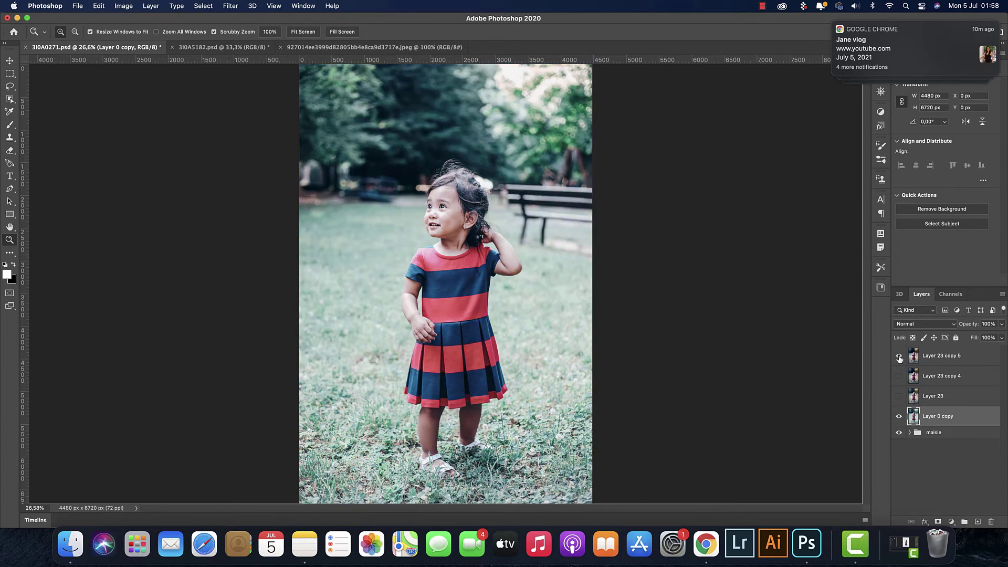
left_click(899, 356)
left_click(899, 357)
left_click(899, 357)
left_click(898, 357)
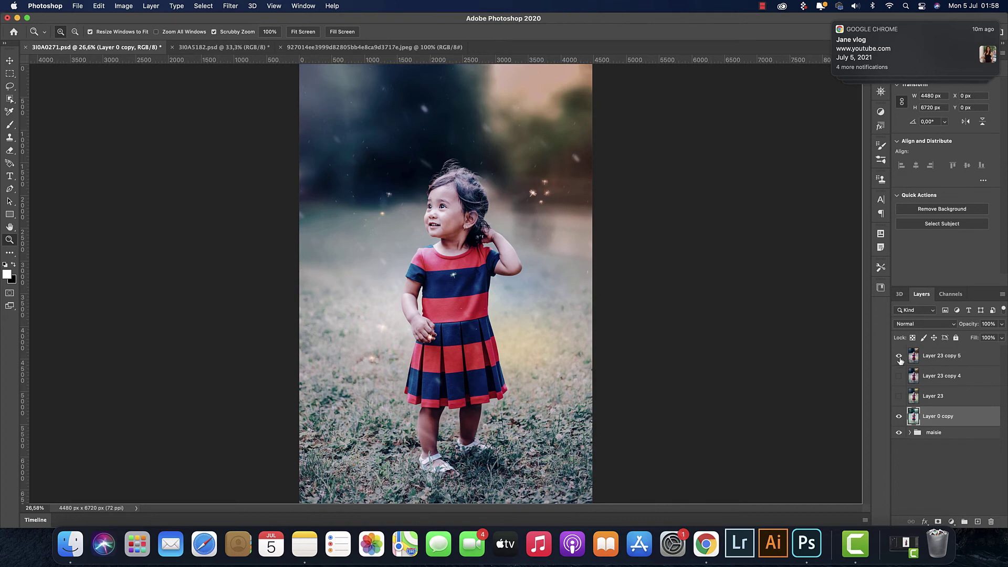